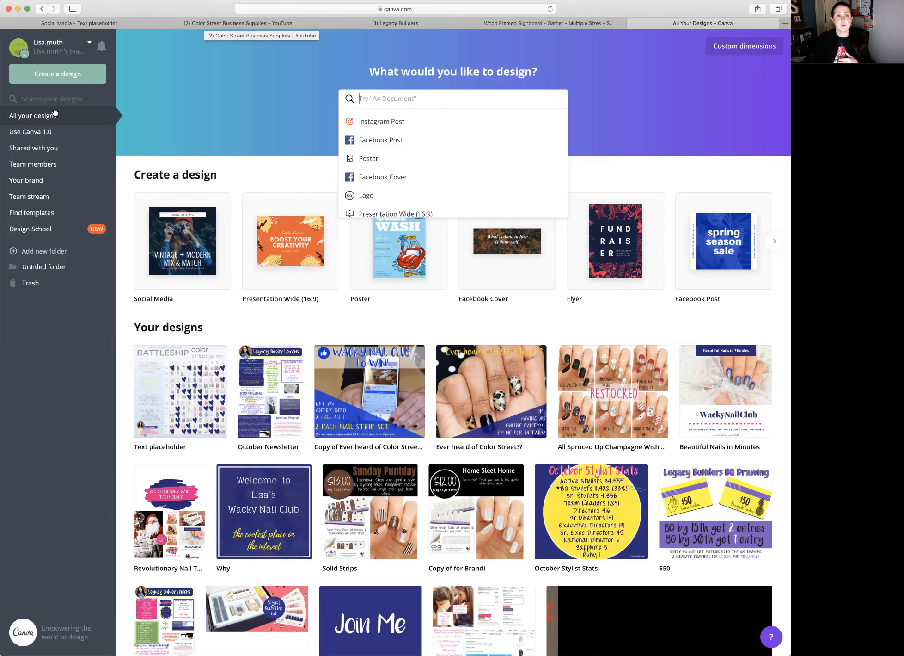
# - Switch the account from Canva 2.0 to Canva 1.0, submitting the feedback form without comments
pyautogui.click(176, 75)
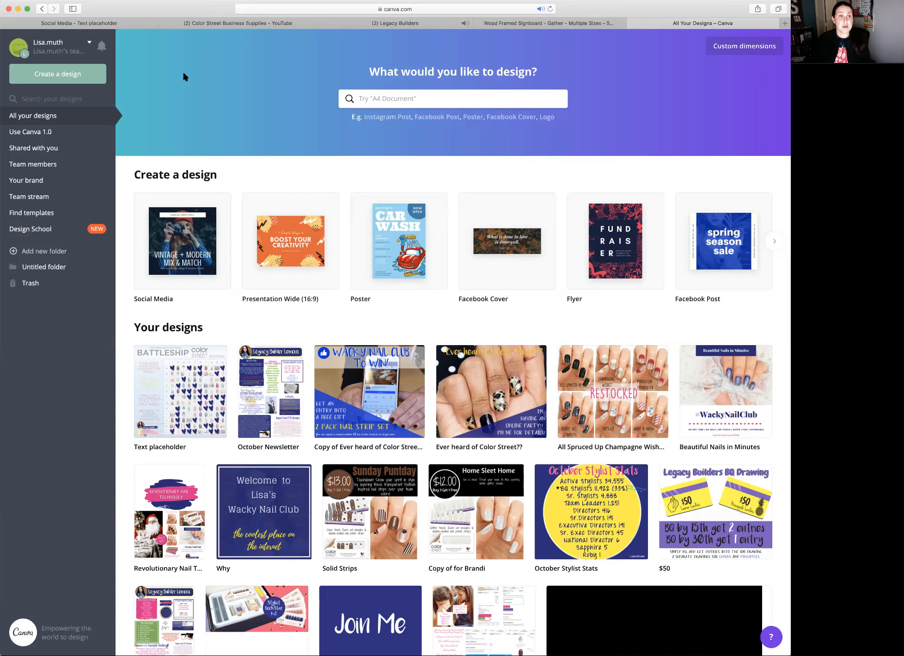
pyautogui.click(49, 132)
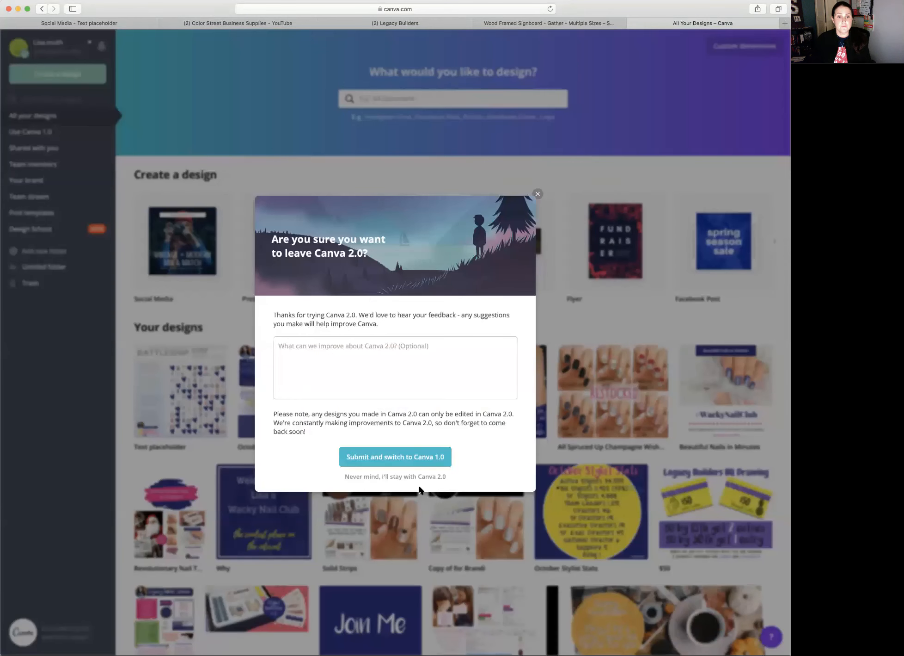
pyautogui.click(399, 460)
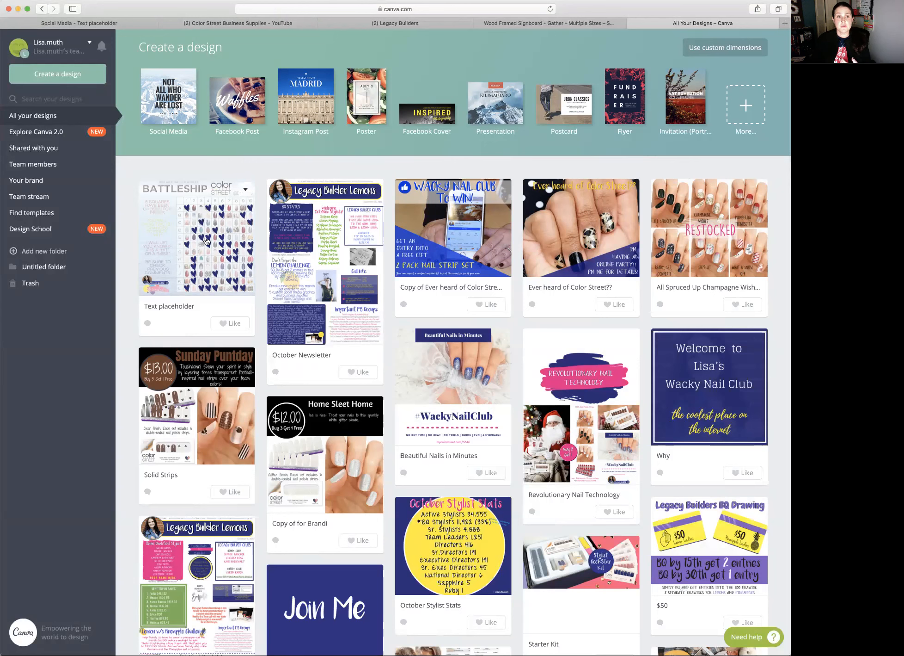
# - Open the Battleship design to review its sharing permission options for inviting people, and return to the design overview
pyautogui.click(165, 229)
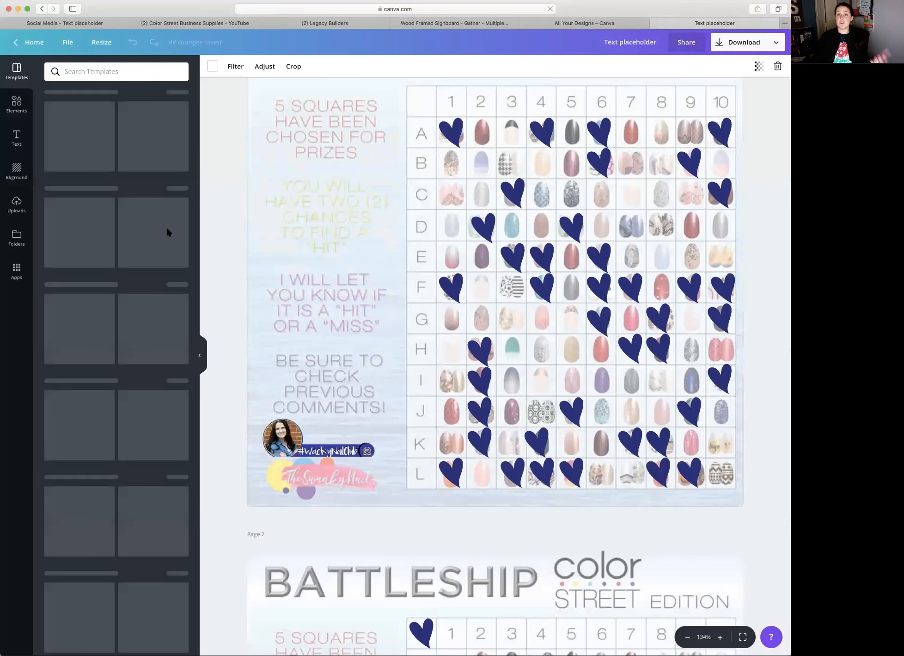
pyautogui.click(688, 47)
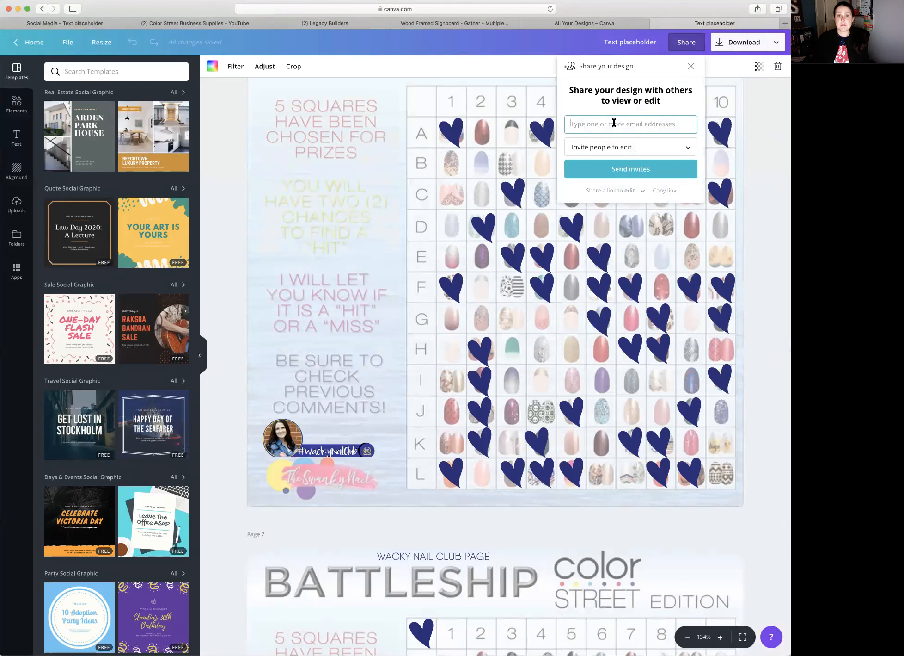
pyautogui.click(641, 149)
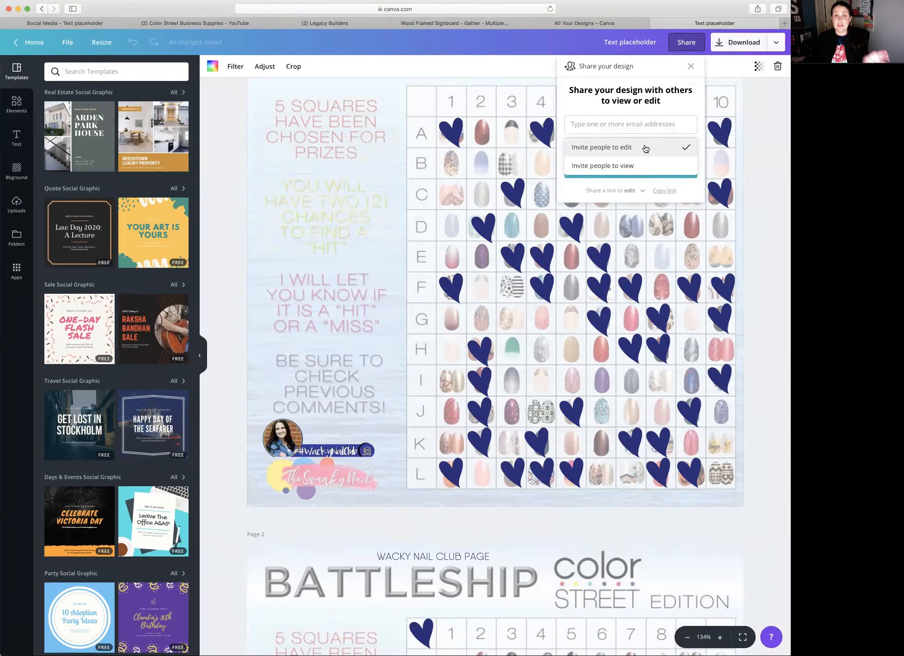
pyautogui.click(689, 46)
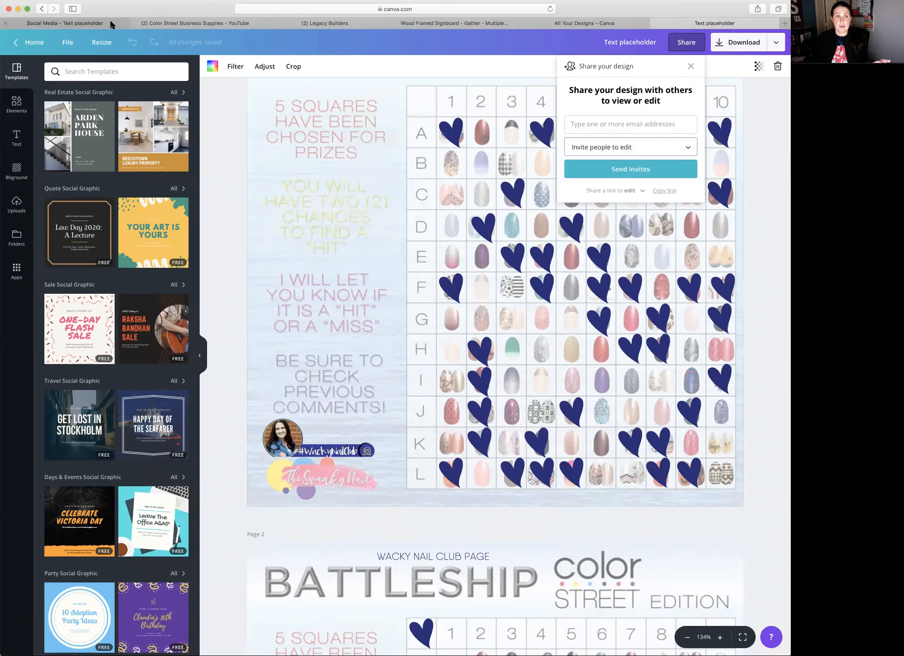
pyautogui.click(41, 9)
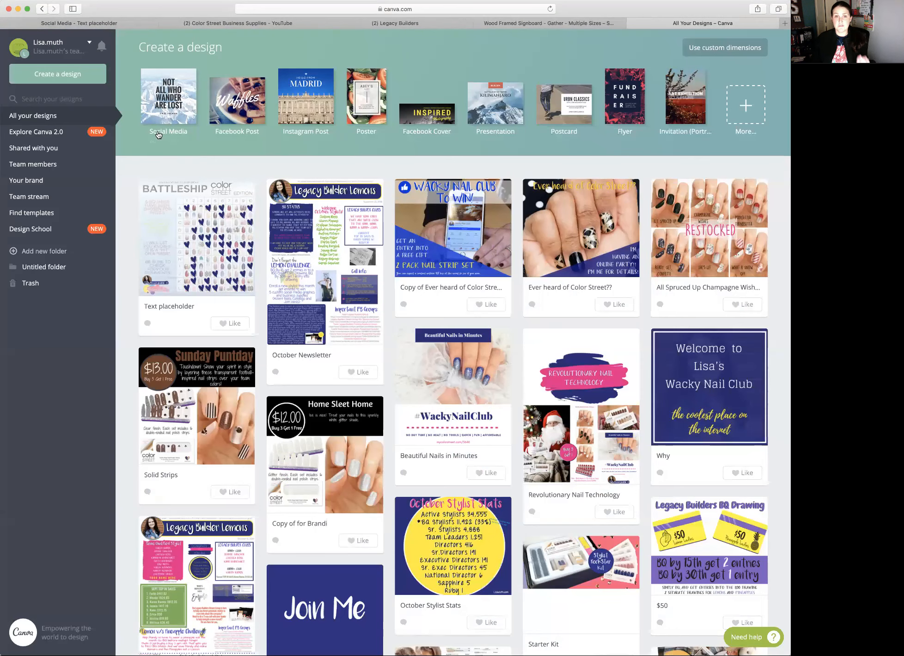
# - Make a copy of the Battleship design named Text placeholder and select the copy's title for editing
pyautogui.click(246, 190)
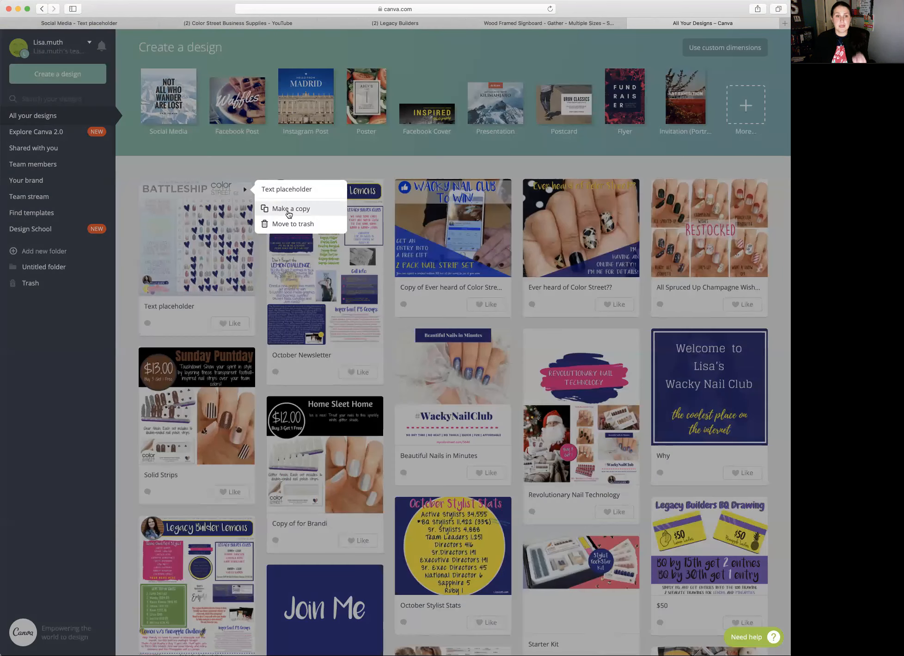
pyautogui.click(179, 311)
pyautogui.click(246, 191)
pyautogui.click(298, 207)
pyautogui.click(175, 306)
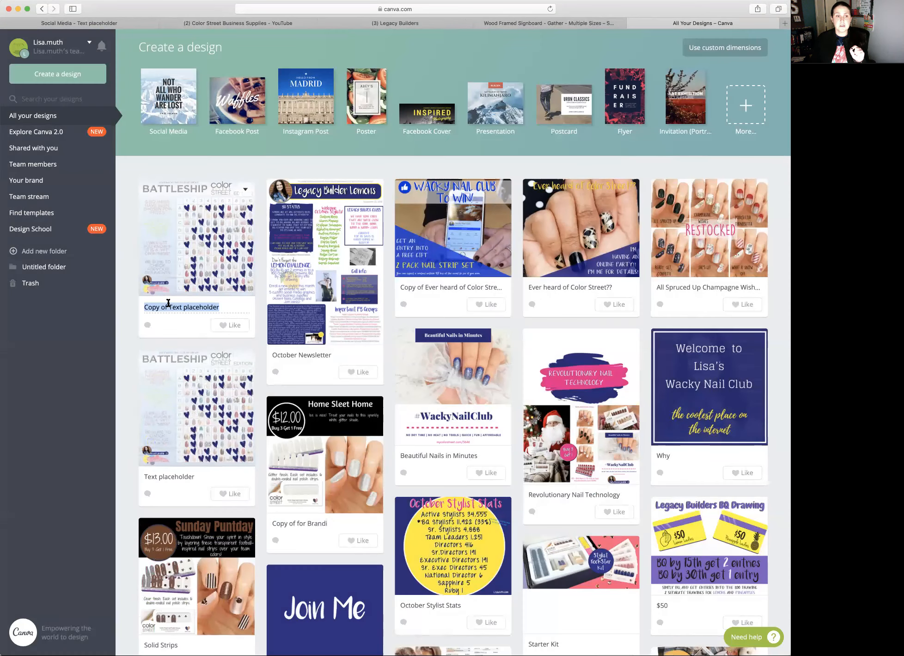
pyautogui.doubleClick(175, 306)
pyautogui.tripleClick(175, 305)
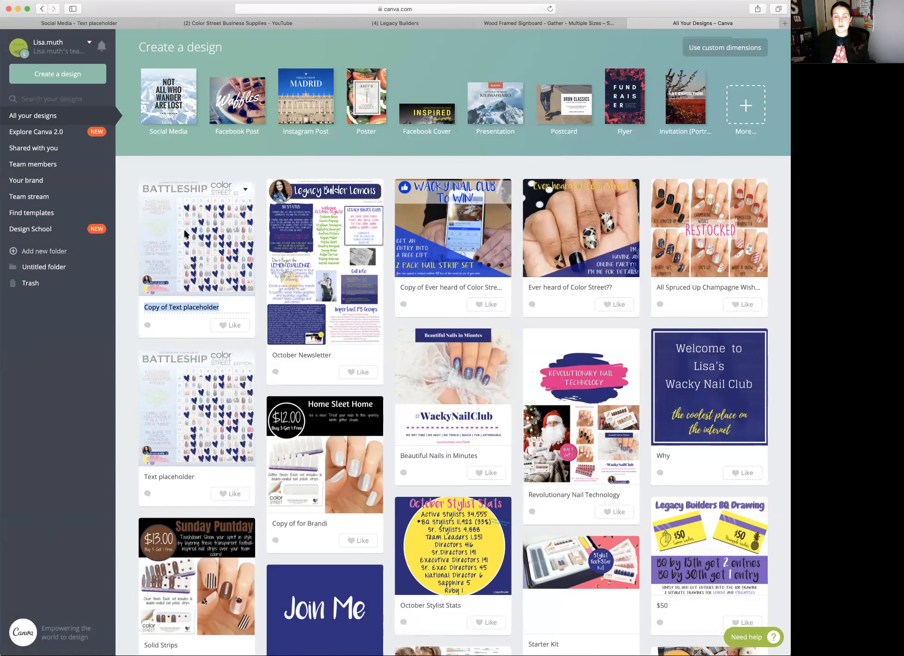
# - Move the copy of the Battleship design to the trash
pyautogui.scroll(-1, 186, 234)
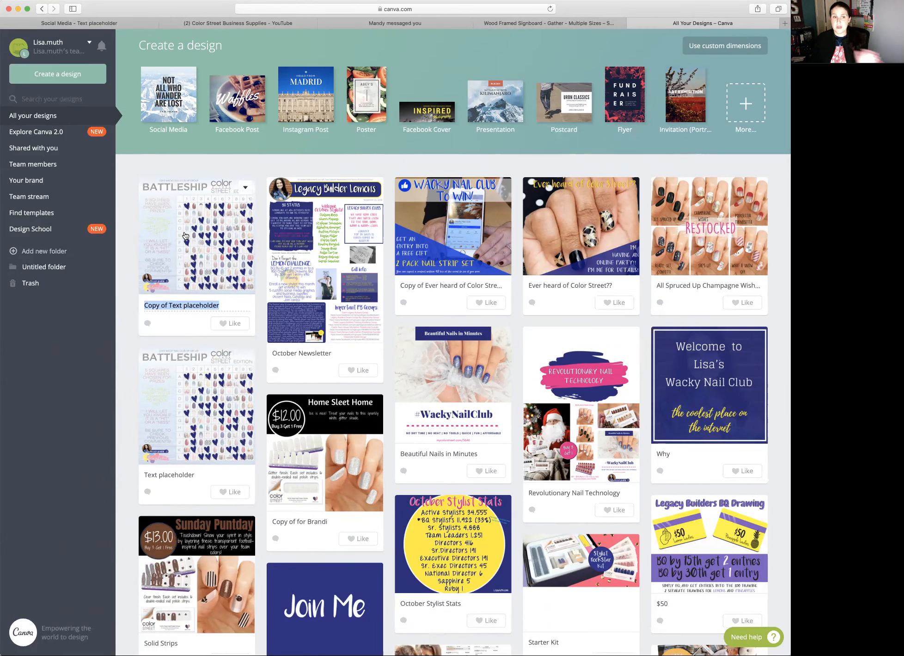
pyautogui.click(246, 189)
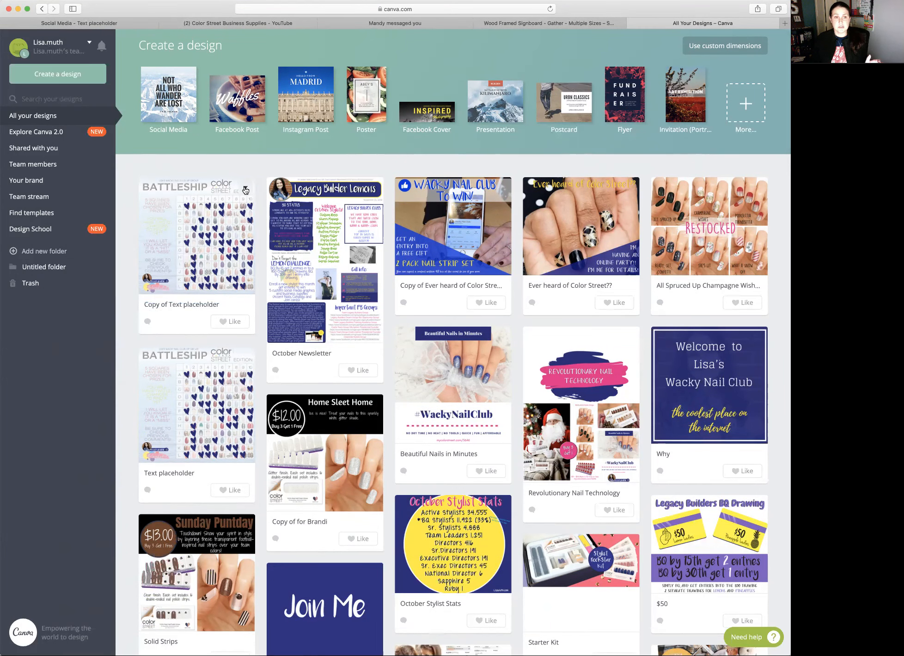
pyautogui.click(245, 189)
pyautogui.click(263, 223)
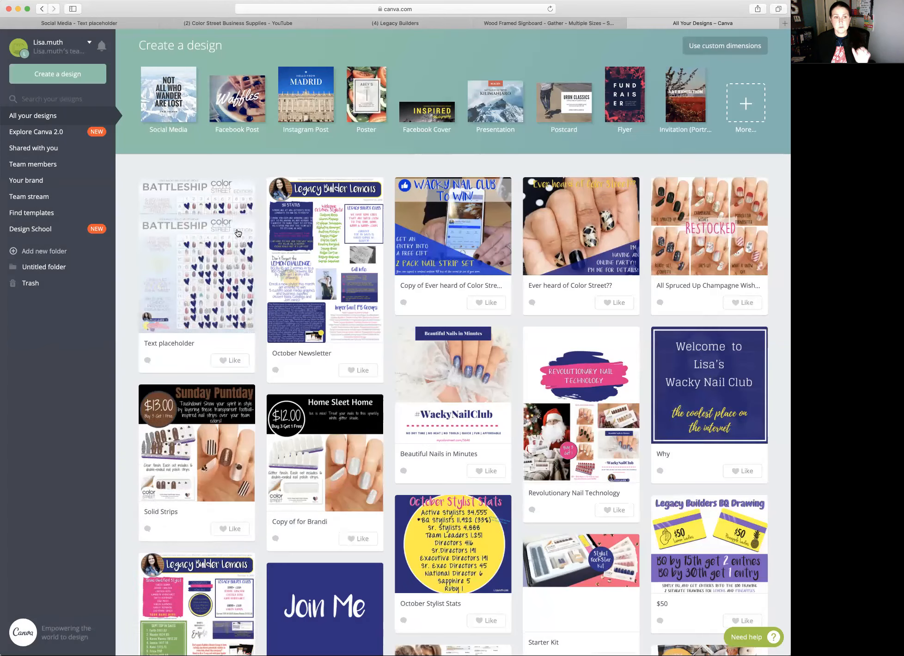
pyautogui.click(246, 187)
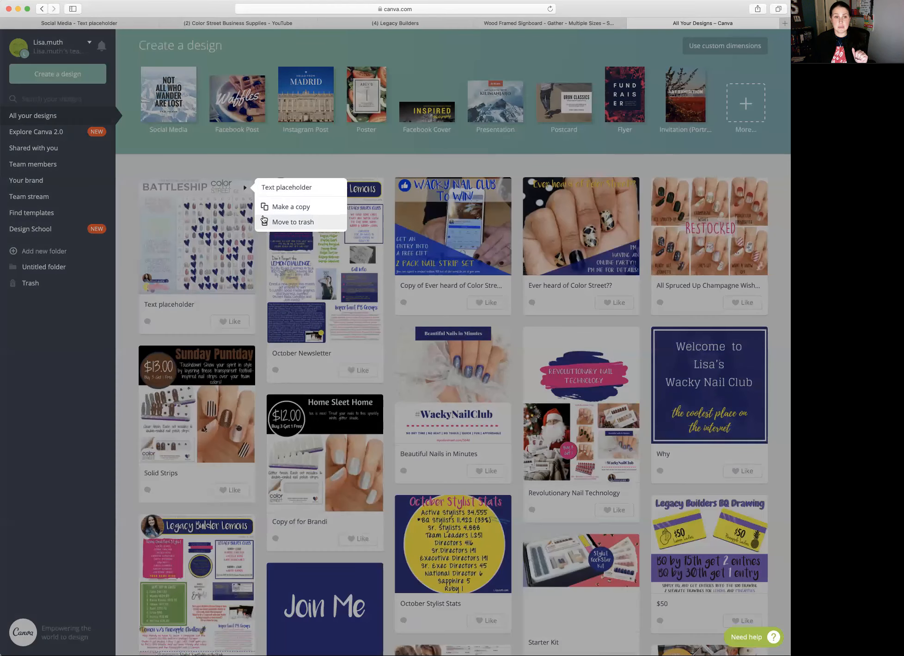
pyautogui.click(241, 159)
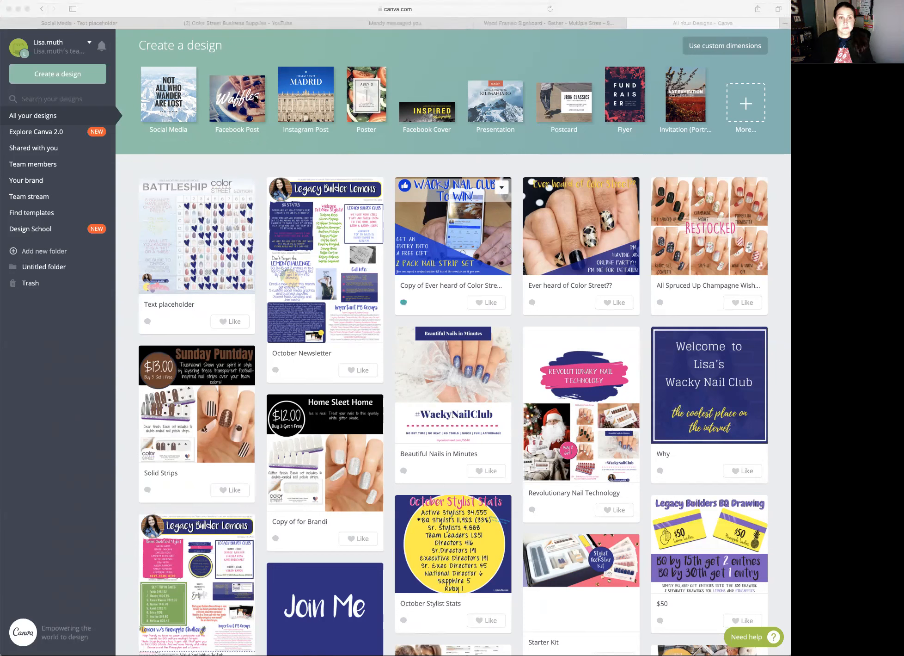
pyautogui.click(296, 40)
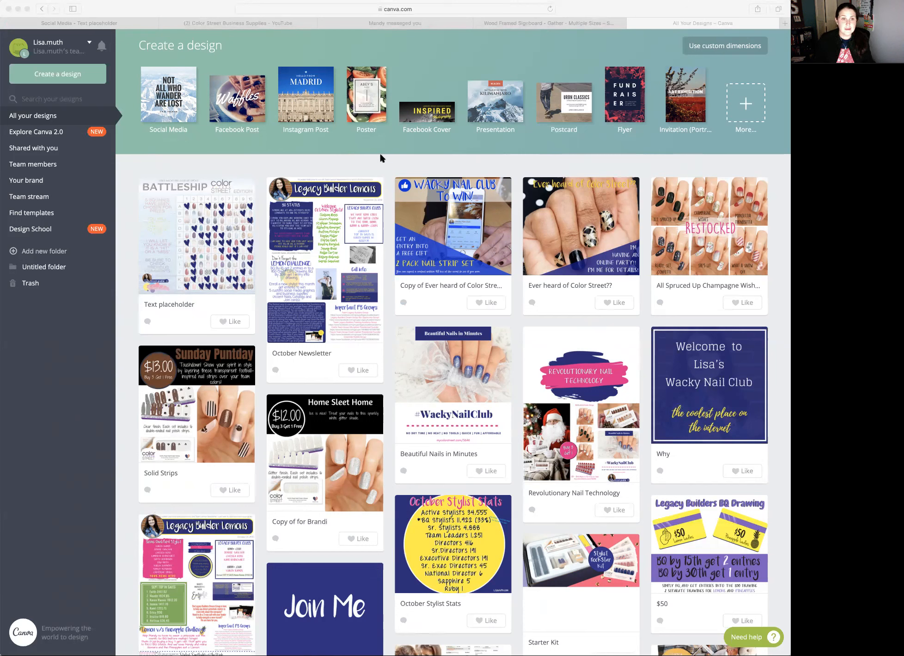
pyautogui.click(257, 52)
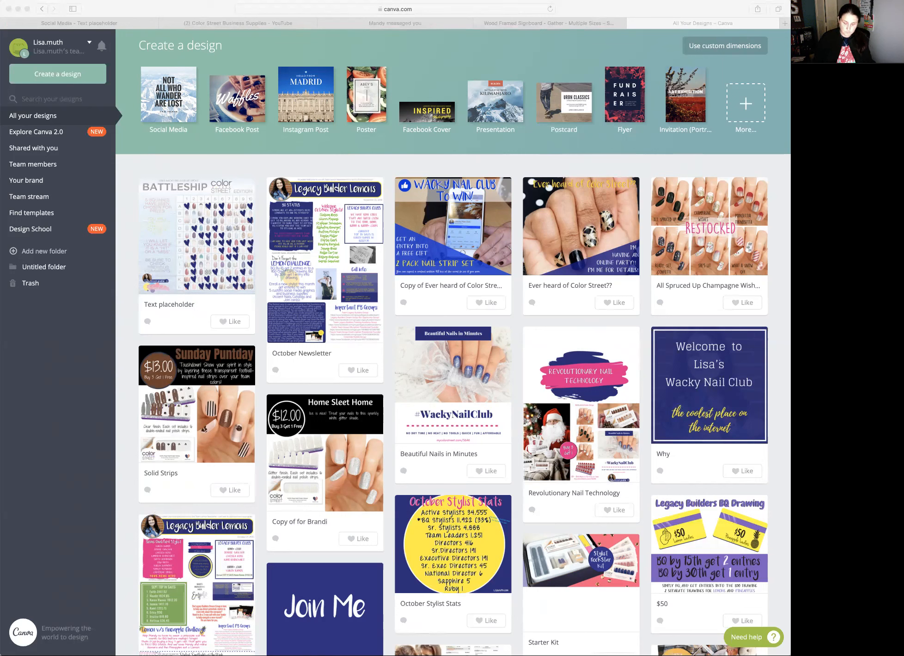
pyautogui.click(439, 22)
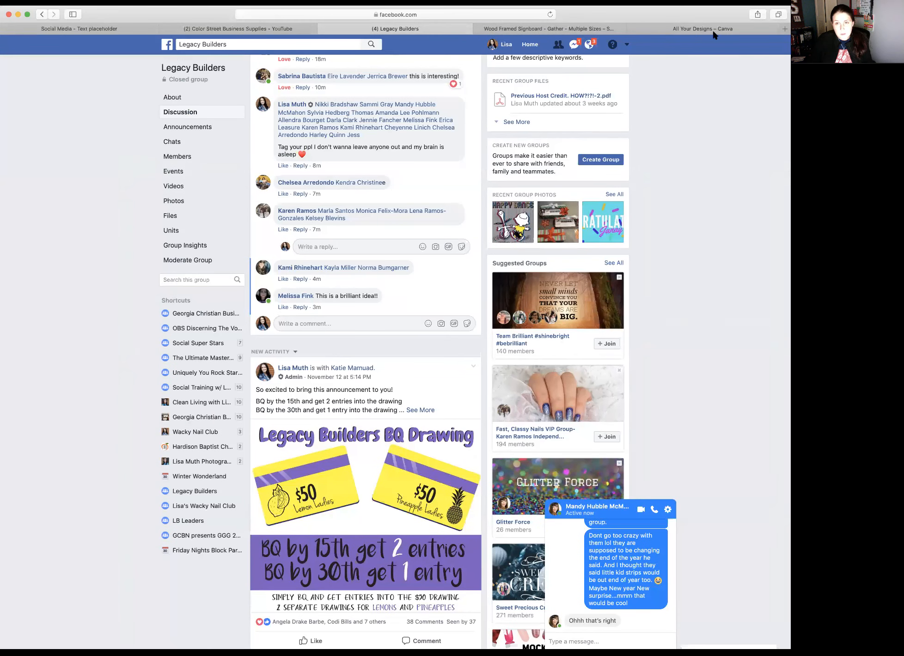
pyautogui.click(749, 23)
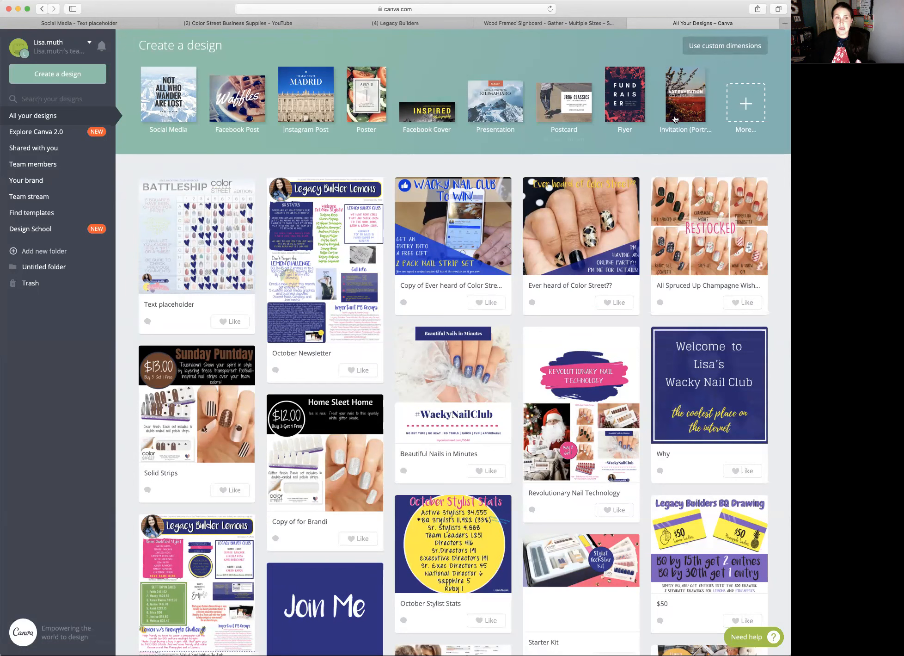
# - Create a new design with custom dimensions of 2820 × 2364 px
pyautogui.click(742, 53)
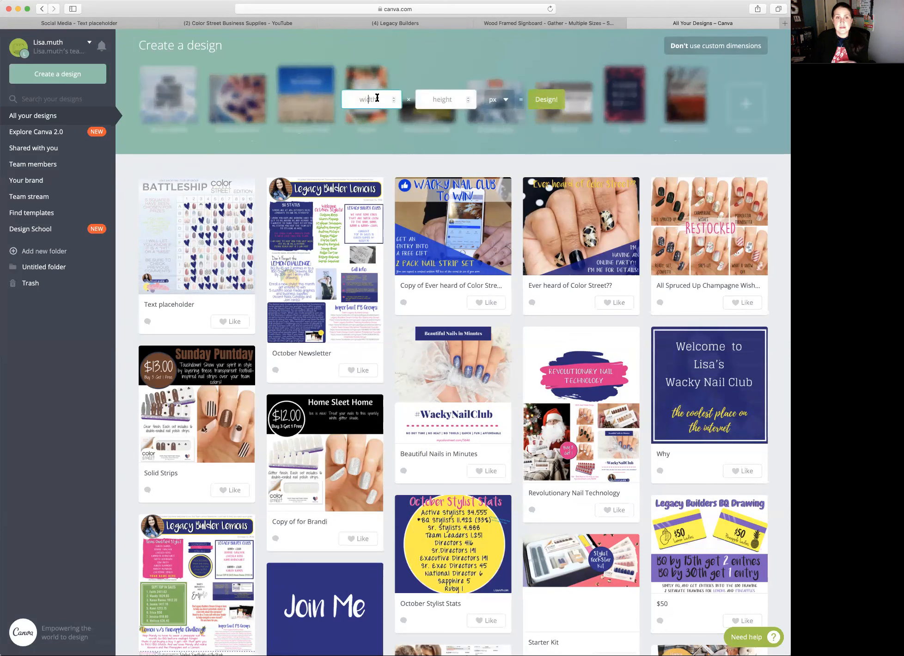
pyautogui.write('2820')
pyautogui.press('Tab')
pyautogui.write('2')
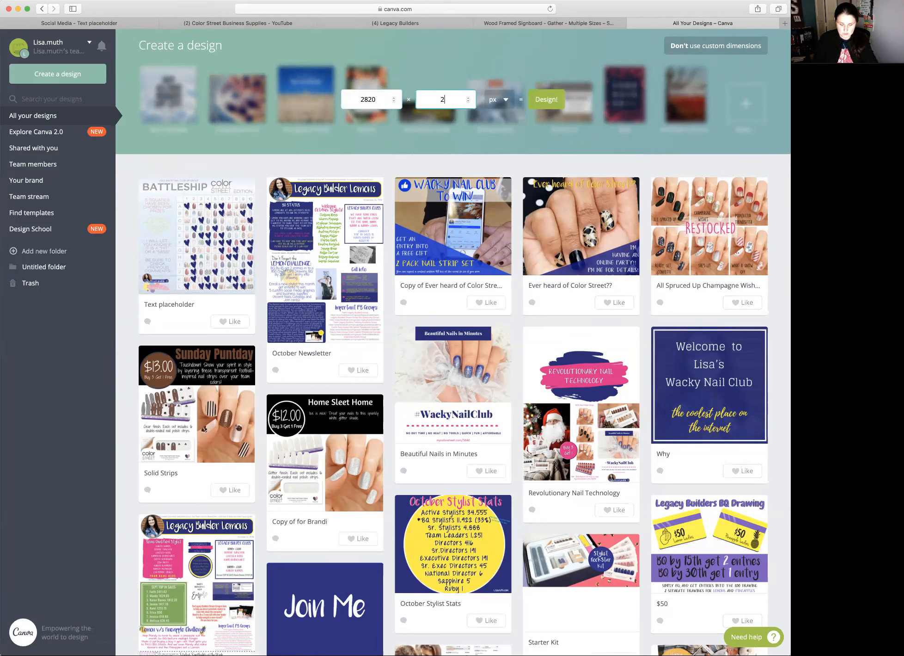
pyautogui.write('364')
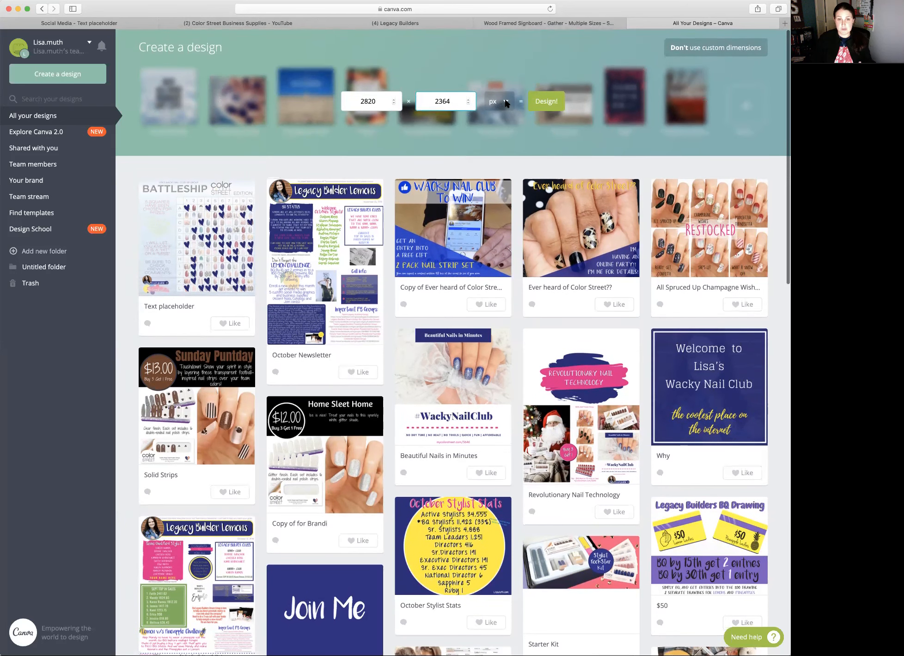
pyautogui.click(549, 101)
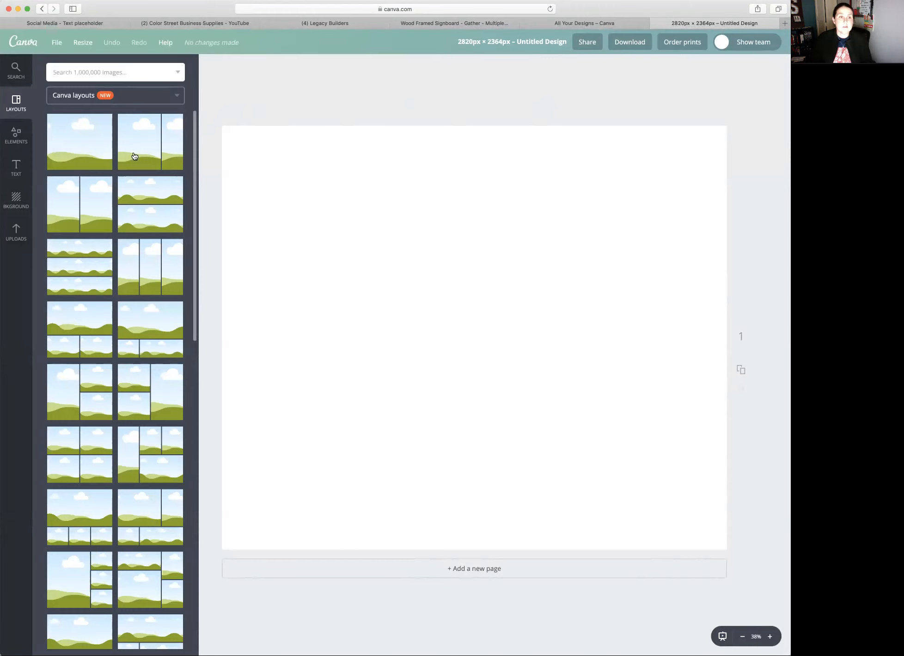
# - Apply the single full-page image layout to the blank page and select its frame
pyautogui.moveTo(63, 138); pyautogui.dragTo(366, 216)
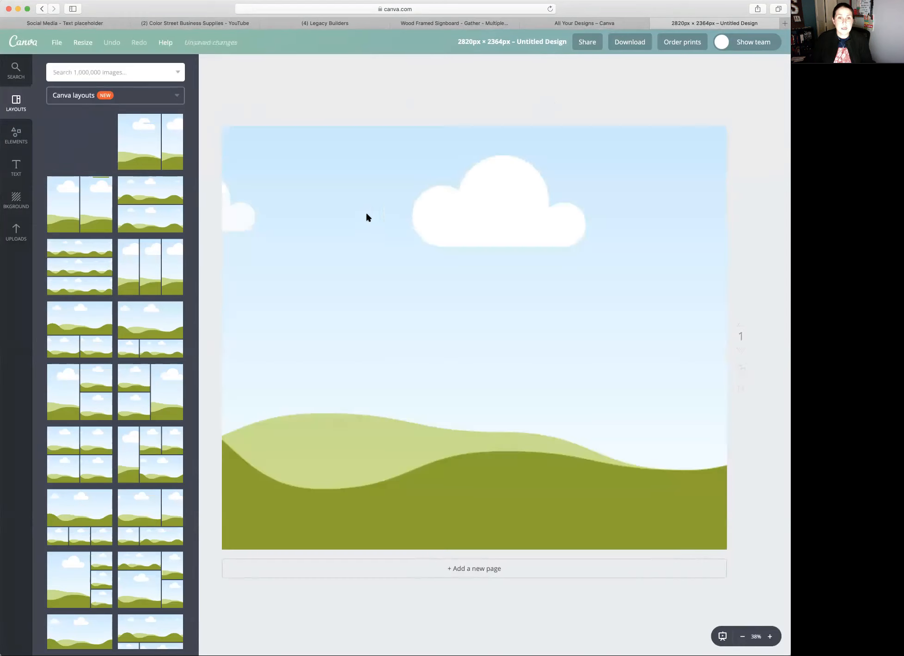
pyautogui.click(397, 222)
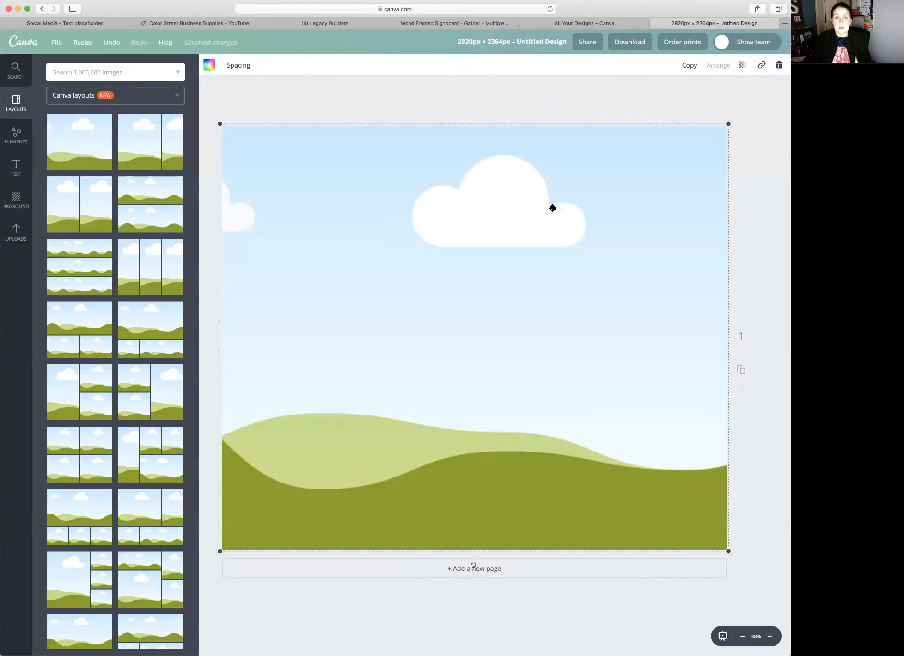
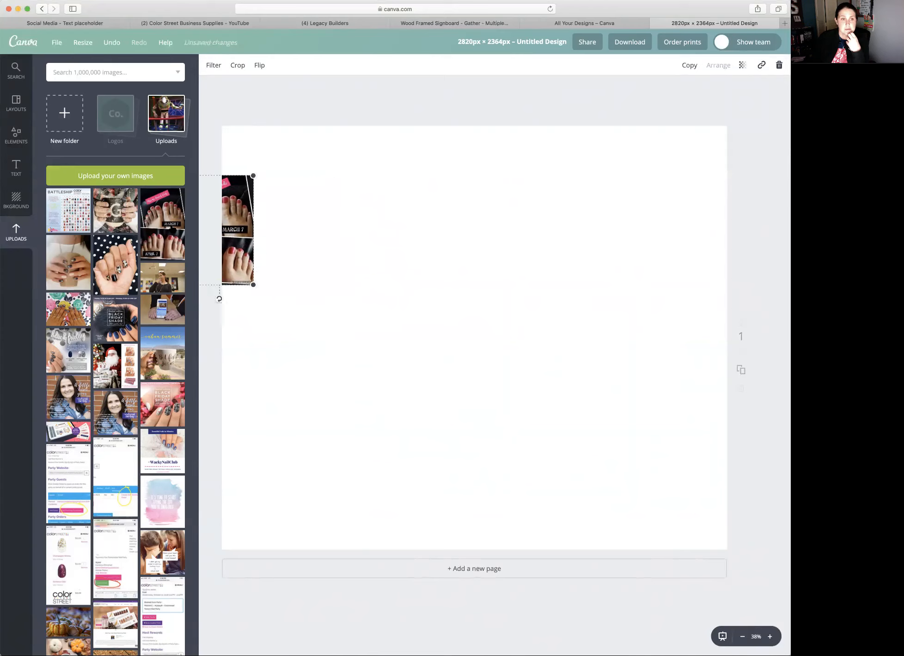
# - Remove the pedicure photo from the page and apply the layout with two stacked frames beside one tall frame
pyautogui.press('Delete')
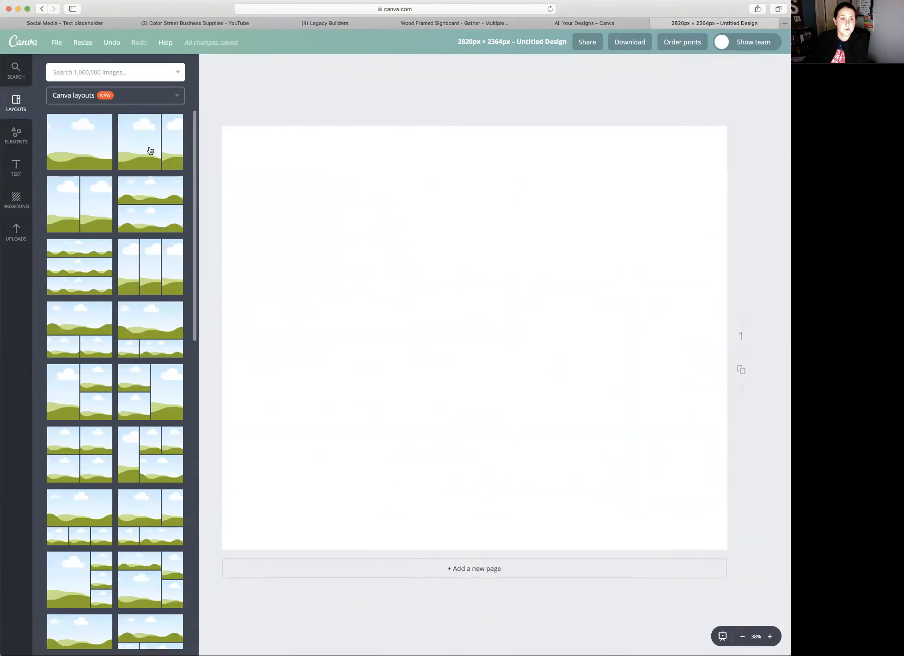
pyautogui.click(150, 149)
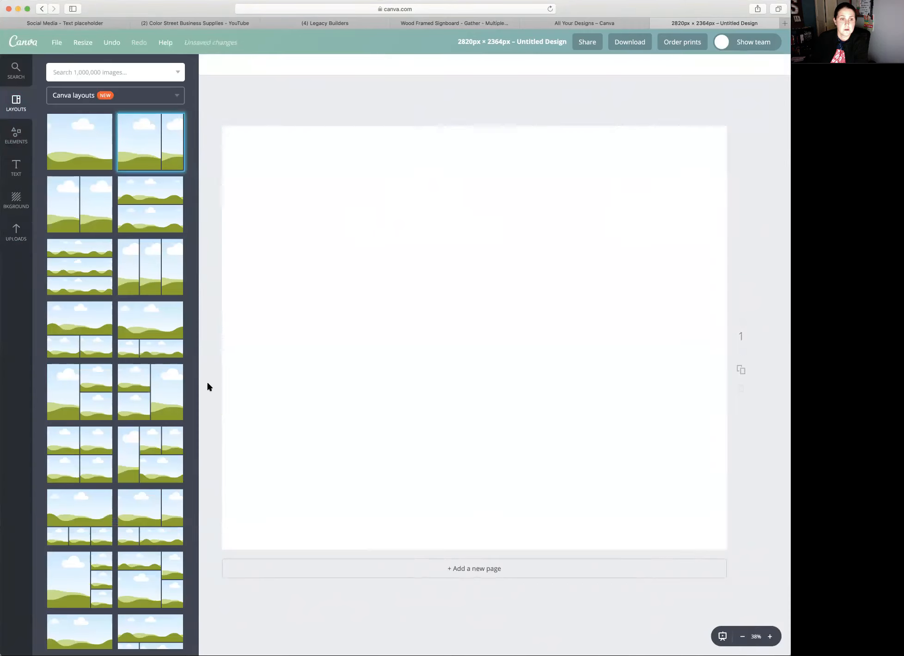
pyautogui.click(174, 388)
# - Place the Miami Beach Pedi image in the tall frame, with Black Friday Shade above Wacky Nail Club Lady in the stacked frames
pyautogui.click(20, 228)
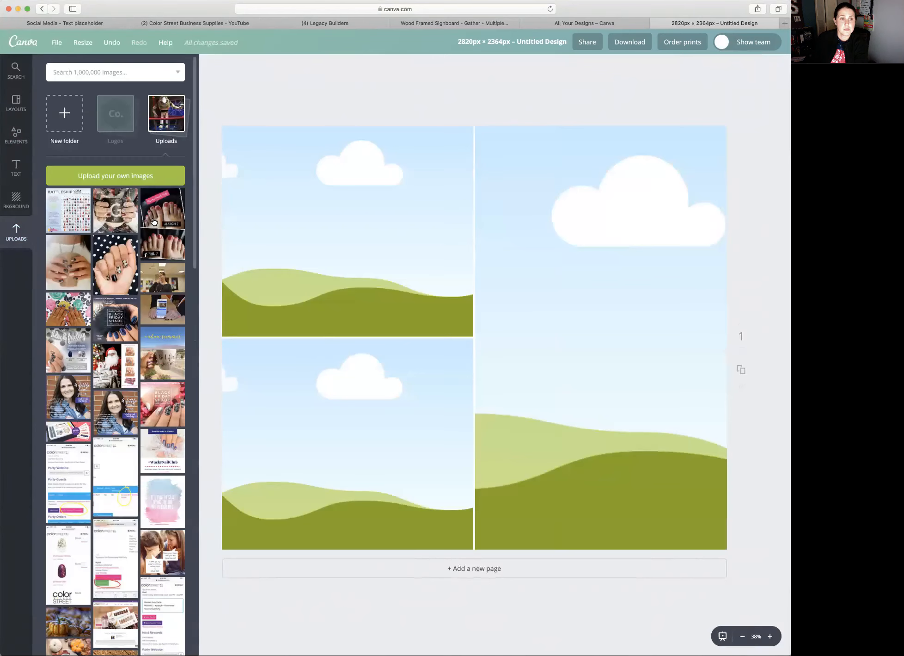
pyautogui.moveTo(168, 207); pyautogui.dragTo(599, 251)
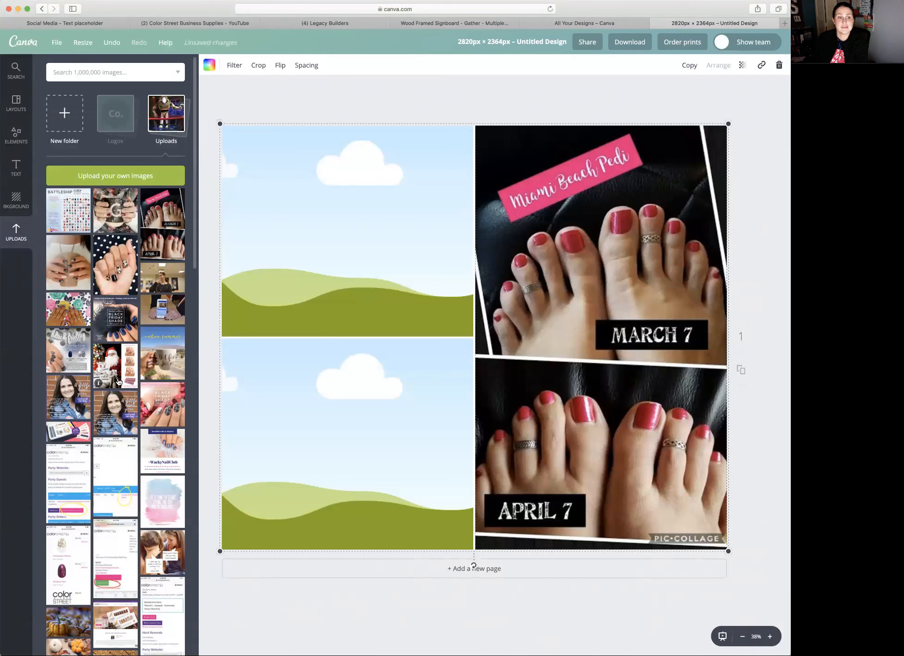
pyautogui.moveTo(282, 293); pyautogui.dragTo(282, 292)
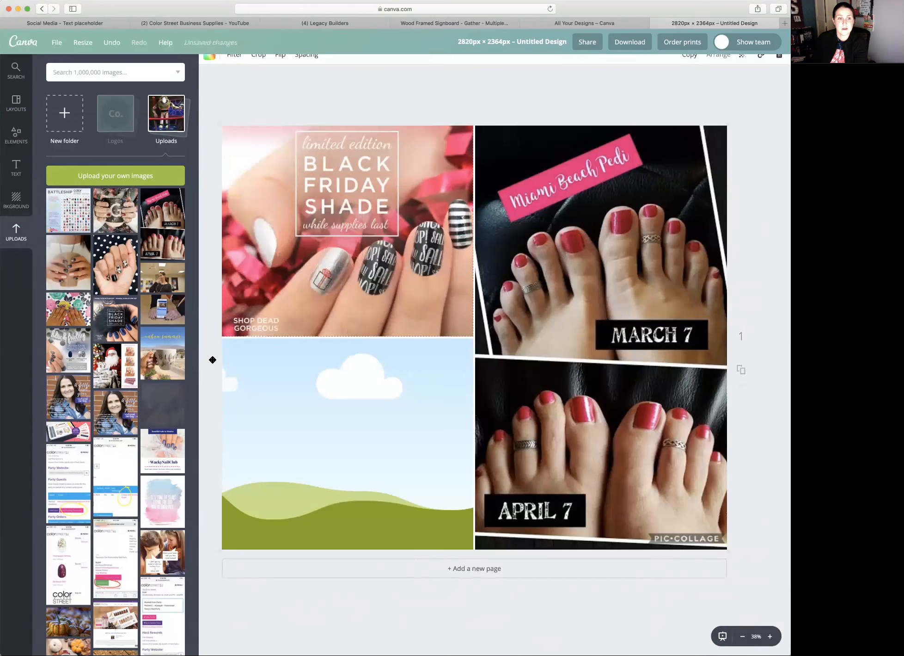
pyautogui.moveTo(124, 406); pyautogui.dragTo(316, 407)
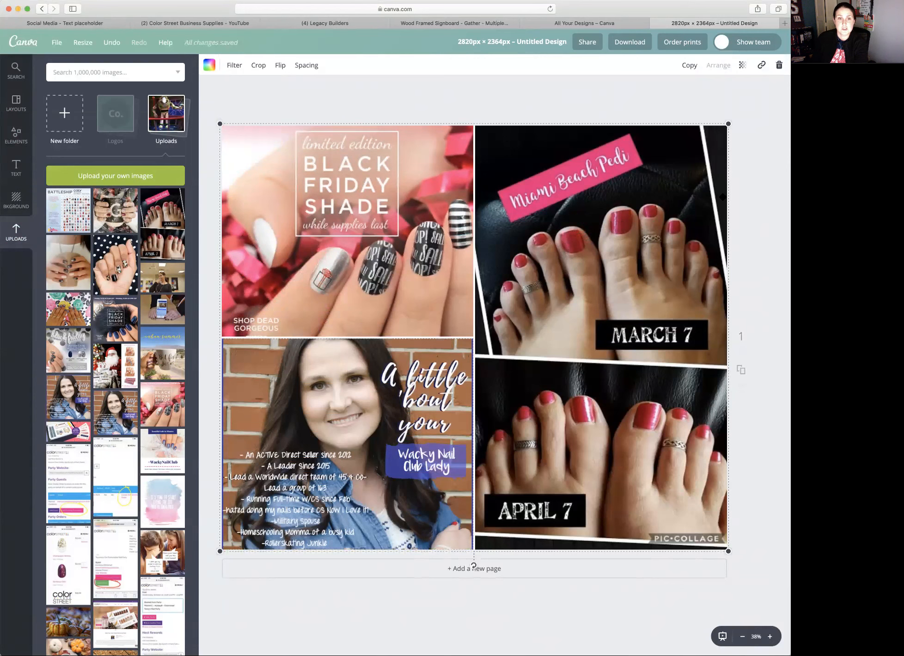
# - Shrink the three-image grid to about half the page width and position it on the left side of the page
pyautogui.moveTo(726, 130)
pyautogui.mouseDown()
pyautogui.moveTo(666, 196)
pyautogui.moveTo(730, 125)
pyautogui.mouseUp()
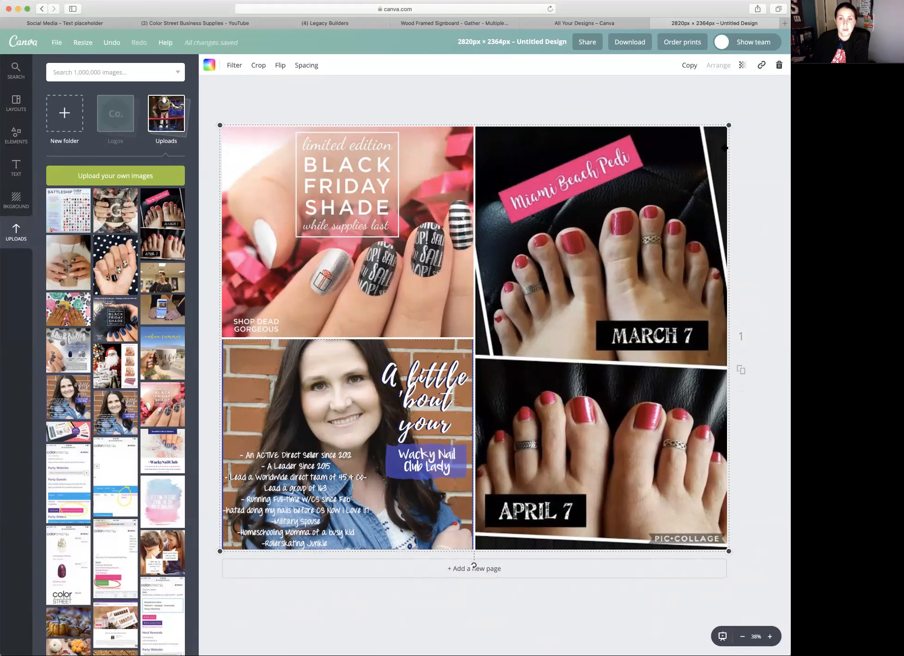
pyautogui.moveTo(728, 125); pyautogui.dragTo(500, 324)
pyautogui.moveTo(434, 384); pyautogui.dragTo(468, 267)
pyautogui.moveTo(534, 208); pyautogui.dragTo(567, 194)
pyautogui.moveTo(516, 243); pyautogui.dragTo(503, 261)
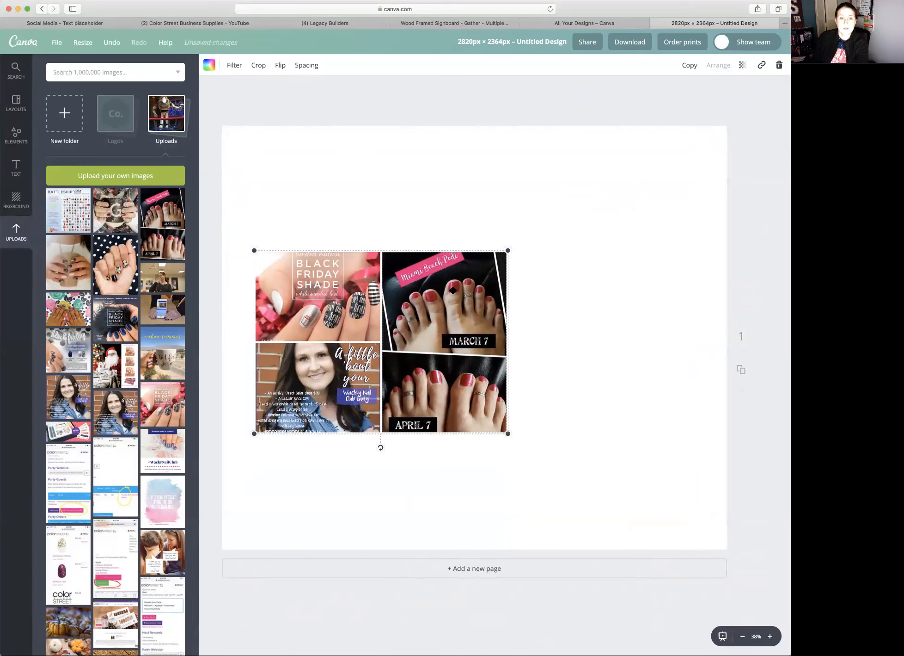
# - Try to reposition the Miami Beach Pedi image vertically within the grid's tall frame
pyautogui.doubleClick(453, 291)
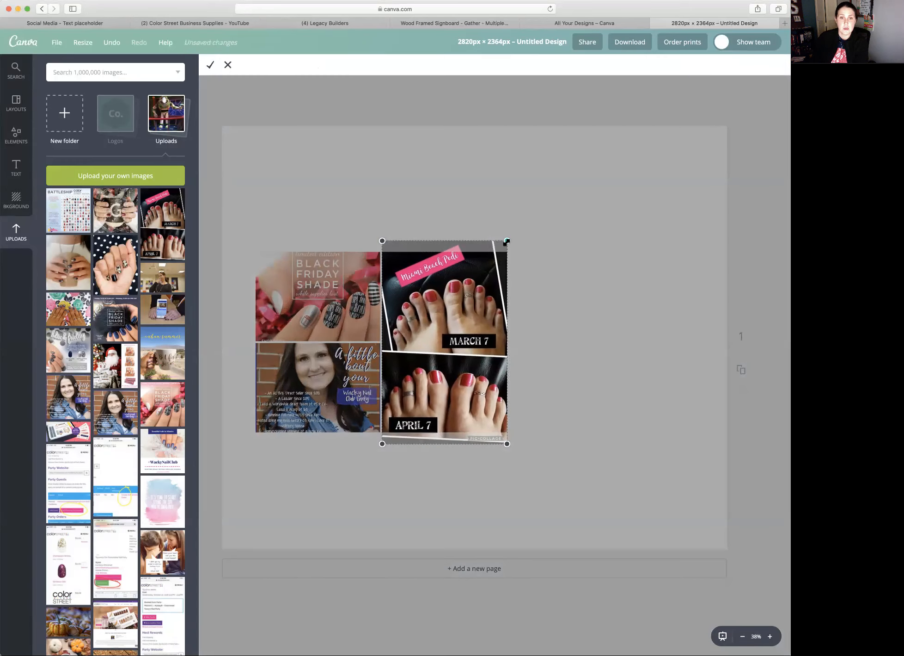
pyautogui.moveTo(444, 293); pyautogui.dragTo(446, 340)
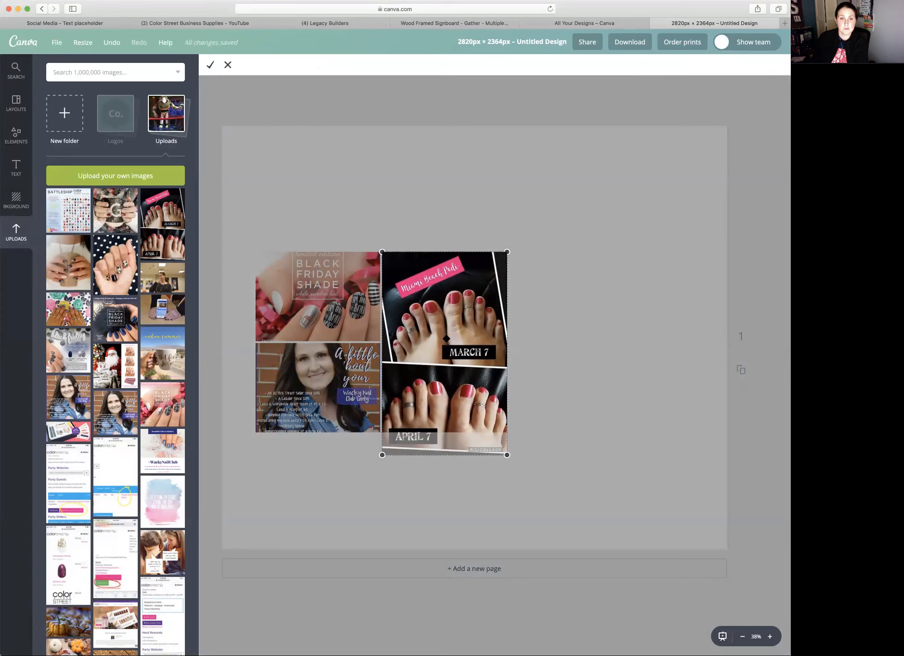
pyautogui.moveTo(445, 270); pyautogui.dragTo(444, 304)
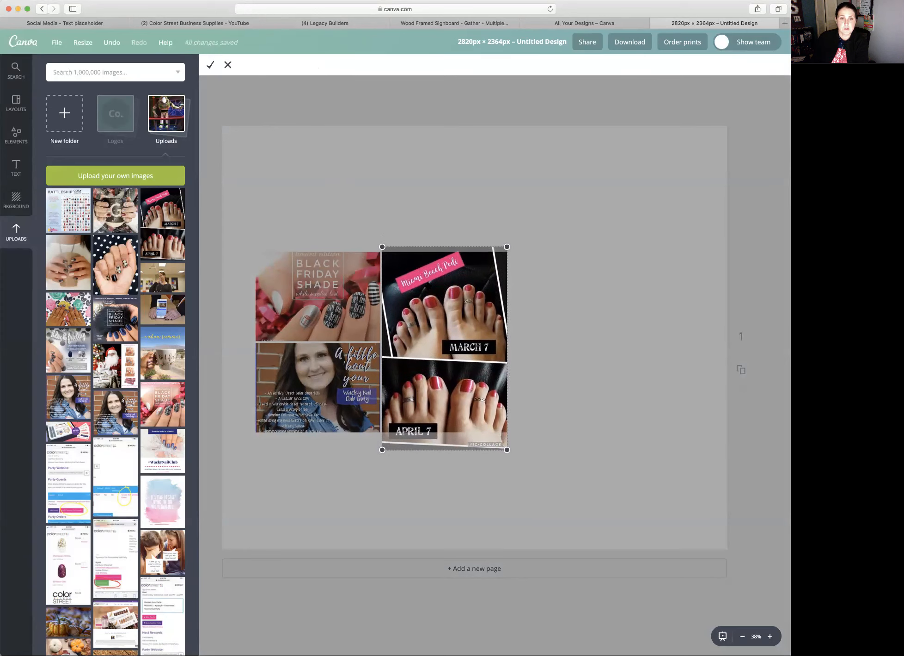
pyautogui.click(228, 65)
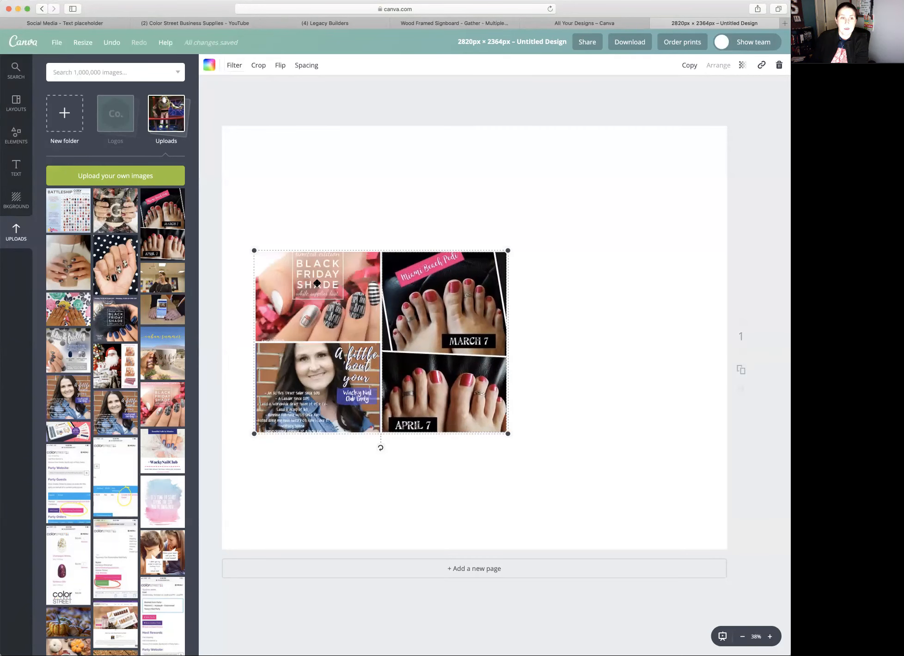
# - Add a separate Miami Beach Pedi image to the empty area beside the grid and enlarge it
pyautogui.moveTo(168, 206); pyautogui.dragTo(606, 245)
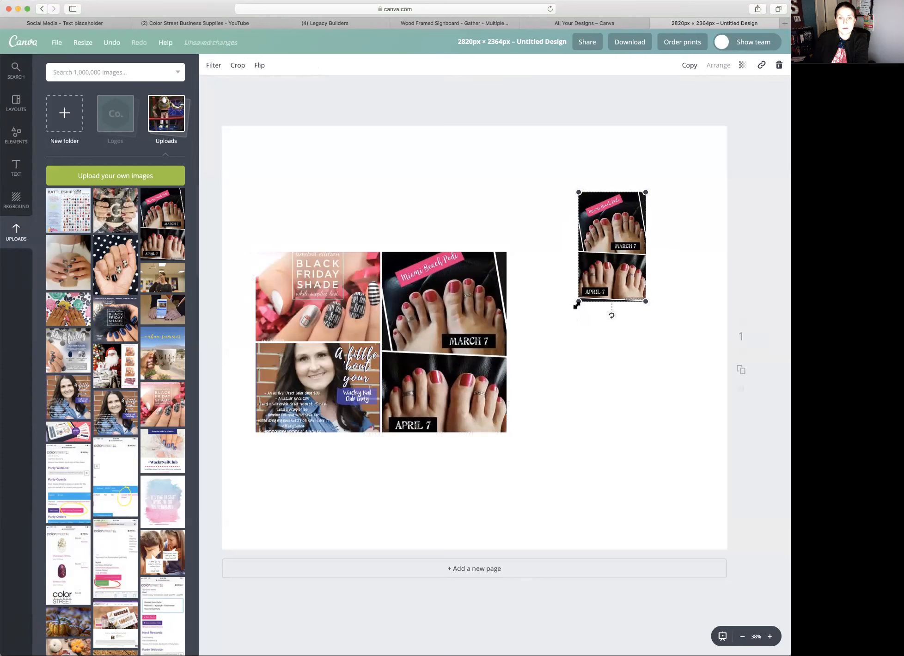
pyautogui.moveTo(555, 328); pyautogui.dragTo(520, 407)
pyautogui.moveTo(615, 274); pyautogui.dragTo(622, 259)
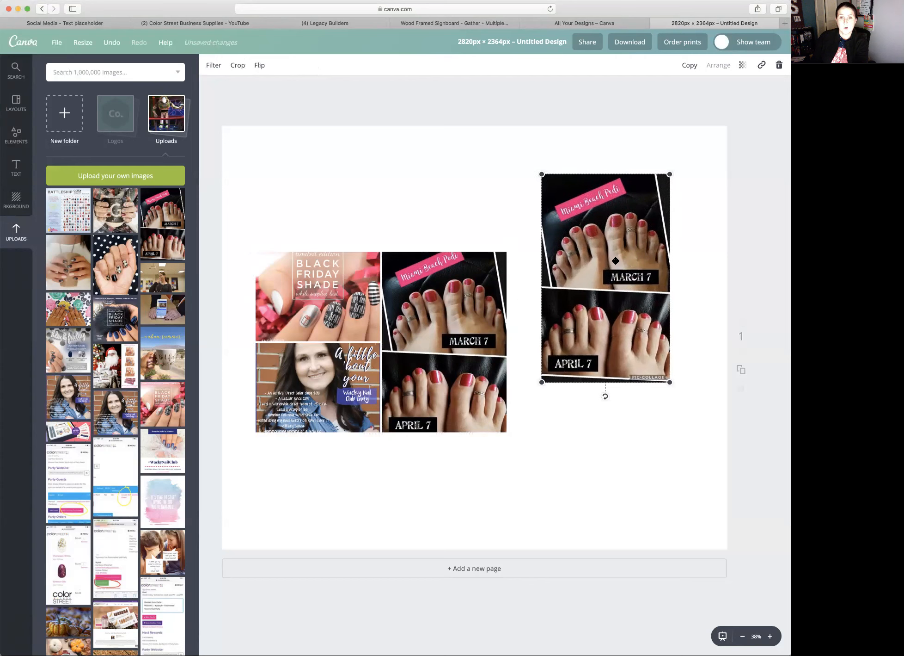
pyautogui.doubleClick(616, 261)
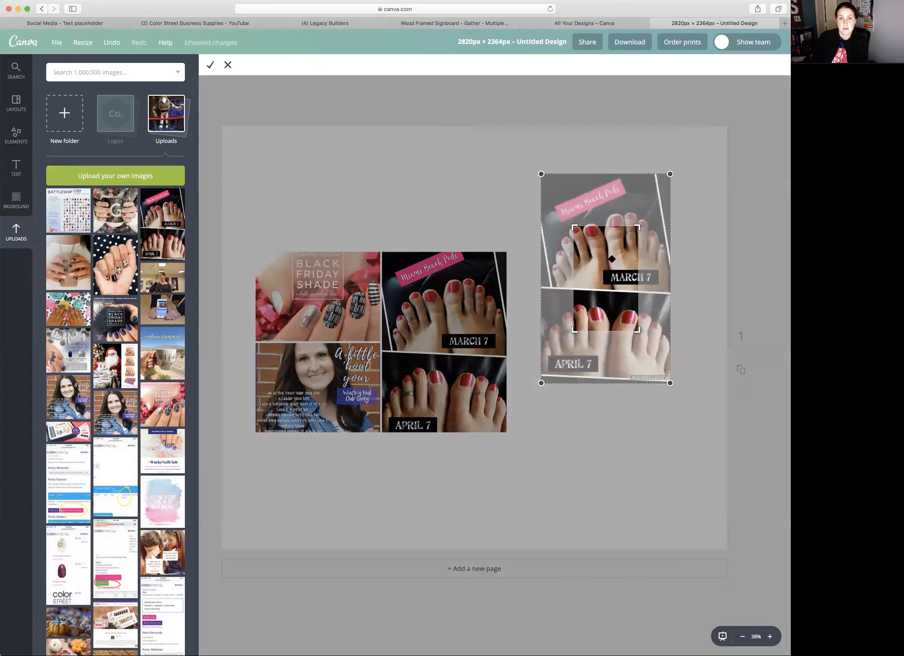
pyautogui.moveTo(574, 226); pyautogui.dragTo(578, 230)
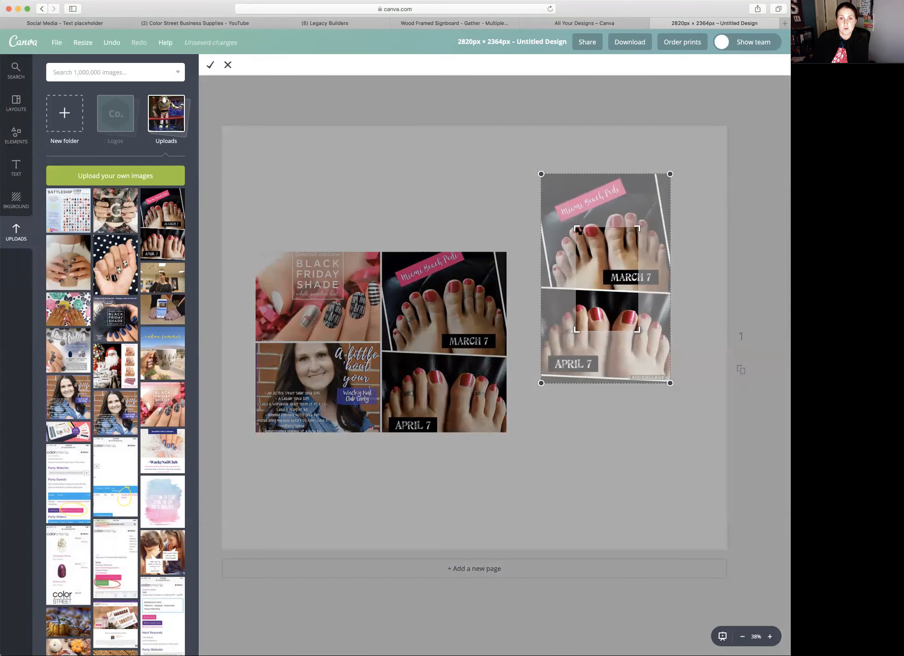
pyautogui.click(228, 65)
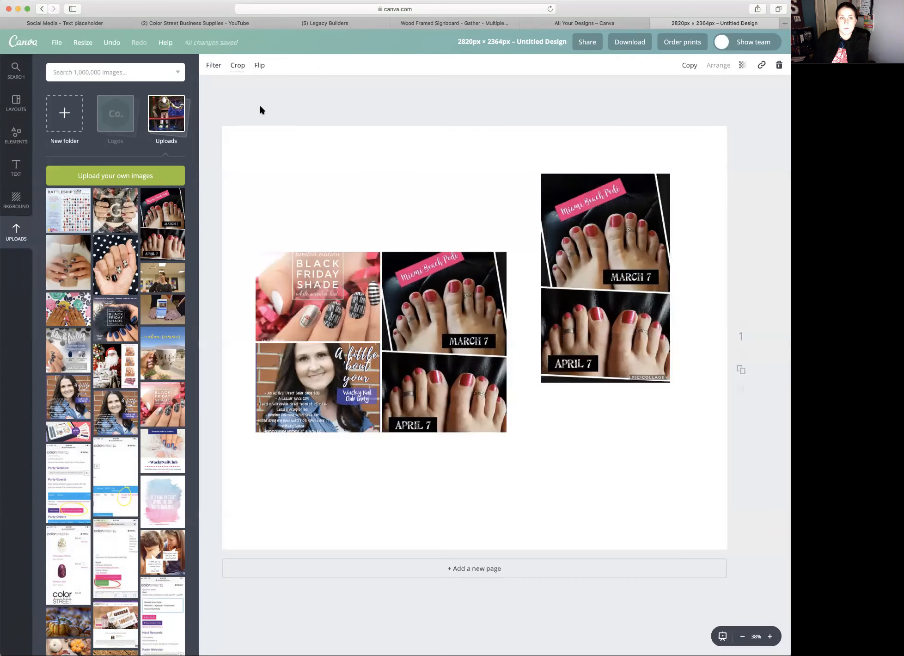
# - Crop the separate Miami Beach Pedi image at full width so only its upper March 7 photo remains
pyautogui.click(237, 66)
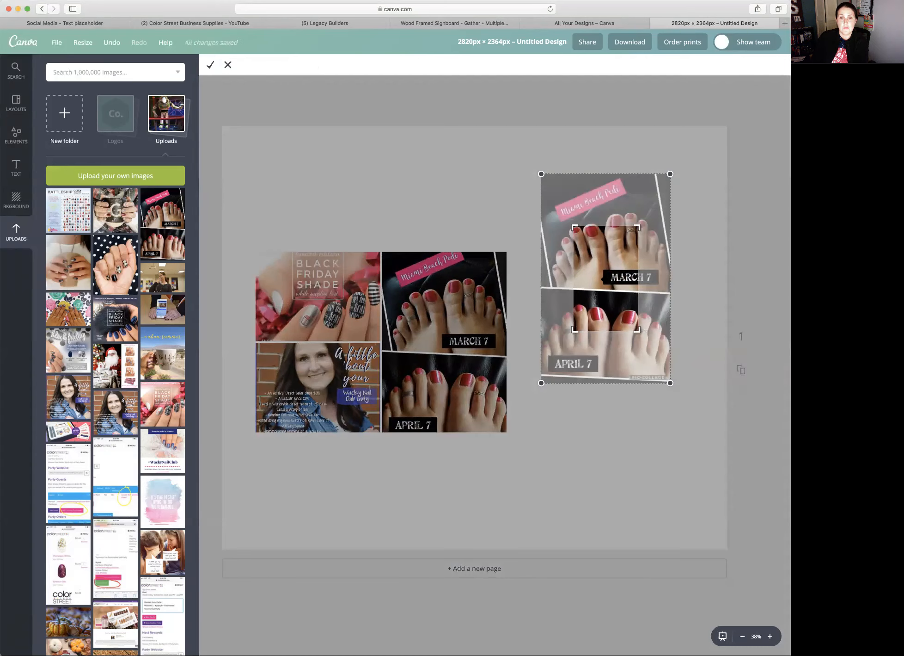
pyautogui.moveTo(575, 229); pyautogui.dragTo(542, 174)
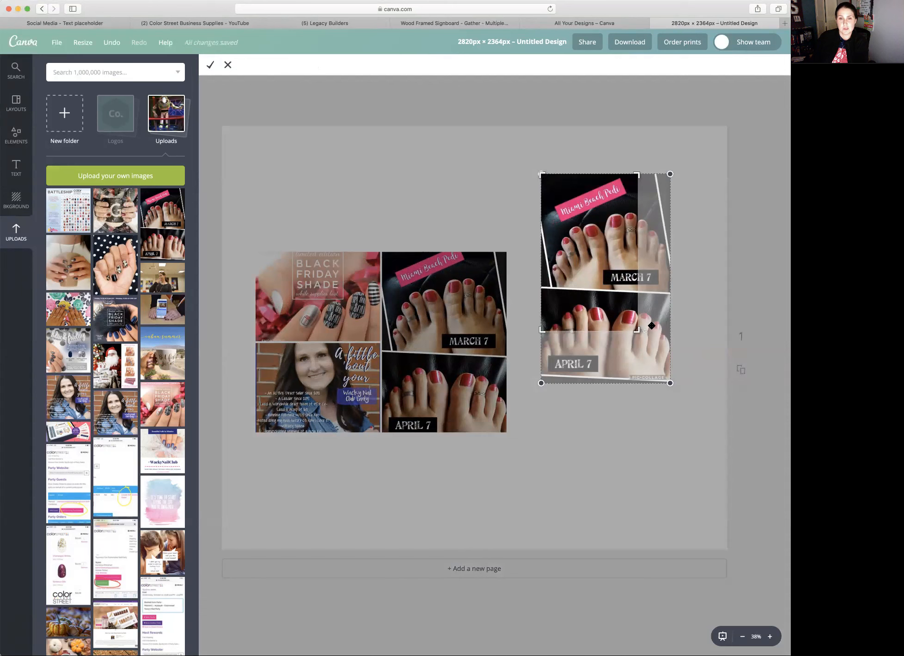
pyautogui.moveTo(639, 330); pyautogui.dragTo(676, 291)
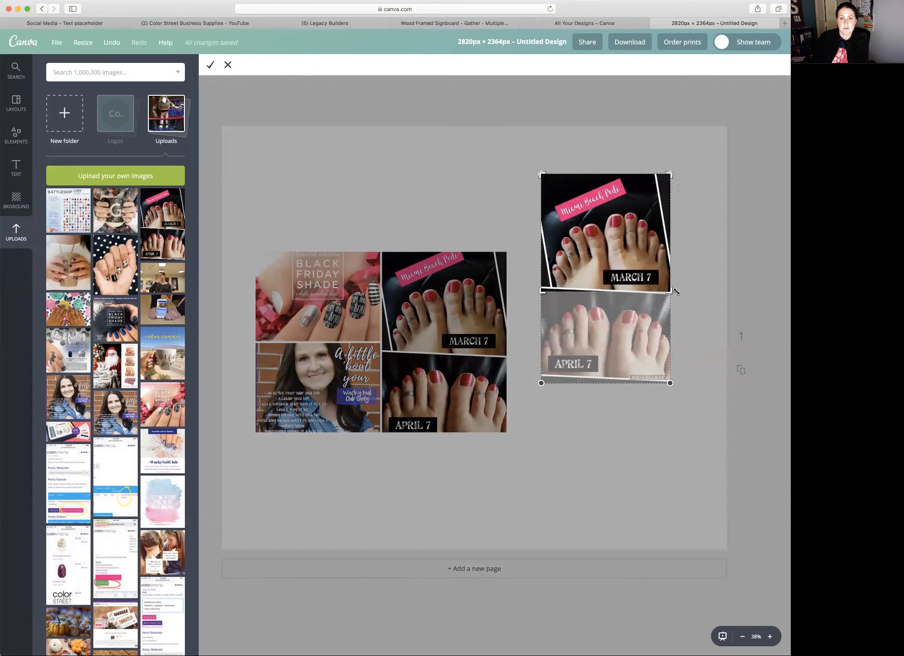
pyautogui.click(676, 291)
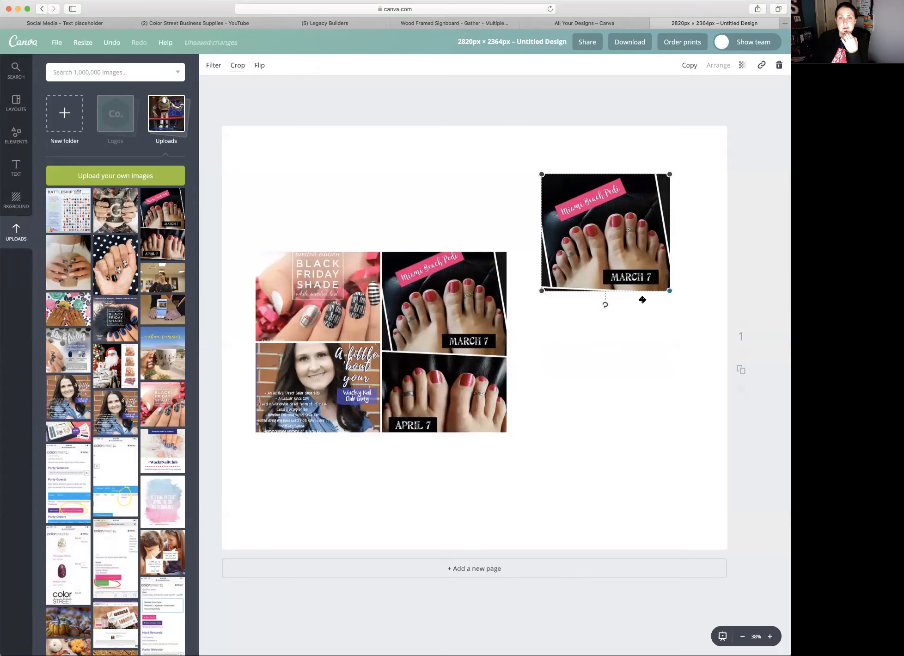
# - Rotate the cropped March 7 photo clockwise and move it into the upper-right corner of the page
pyautogui.moveTo(619, 309); pyautogui.dragTo(661, 277)
pyautogui.moveTo(651, 325); pyautogui.dragTo(635, 299)
pyautogui.moveTo(572, 305)
pyautogui.mouseDown()
pyautogui.moveTo(559, 301)
pyautogui.moveTo(571, 306)
pyautogui.mouseUp()
pyautogui.moveTo(584, 255); pyautogui.dragTo(619, 248)
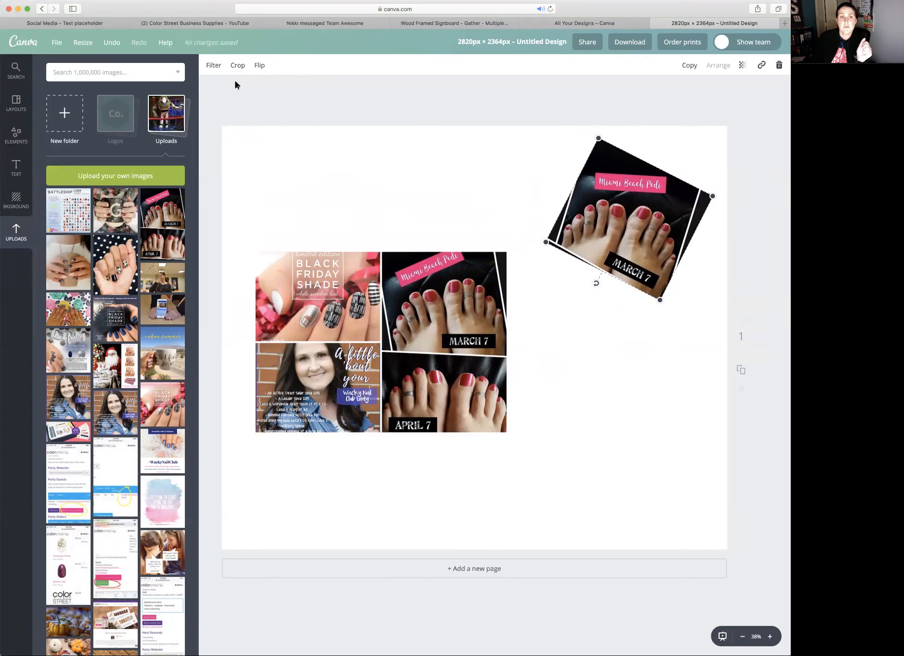
# - Try several filters, including Cali, Epic, Edge, Drama and Grayscale, on the rotated March 7 photo and settle on Whimsical
pyautogui.click(214, 66)
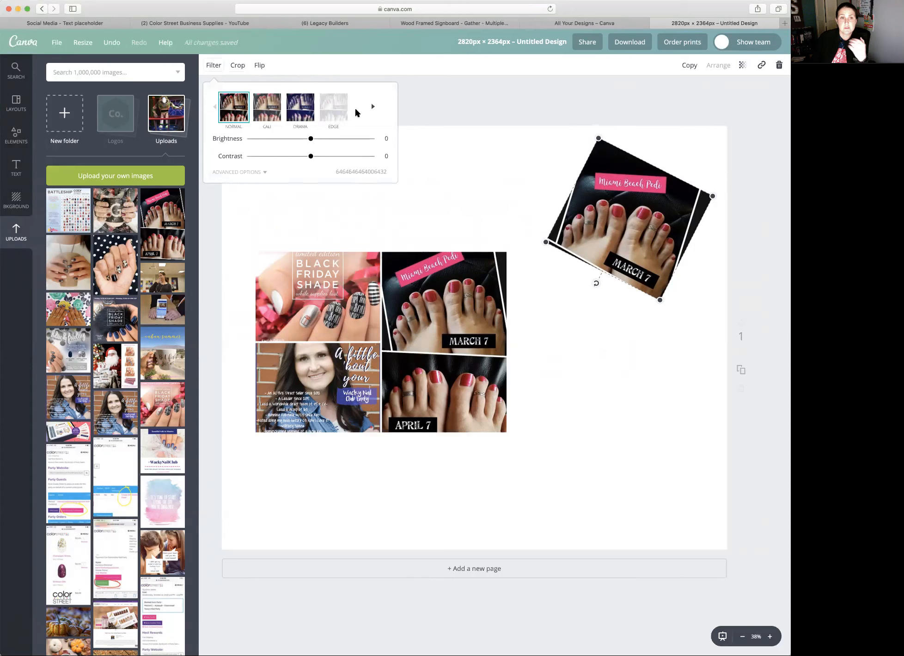
pyautogui.click(267, 108)
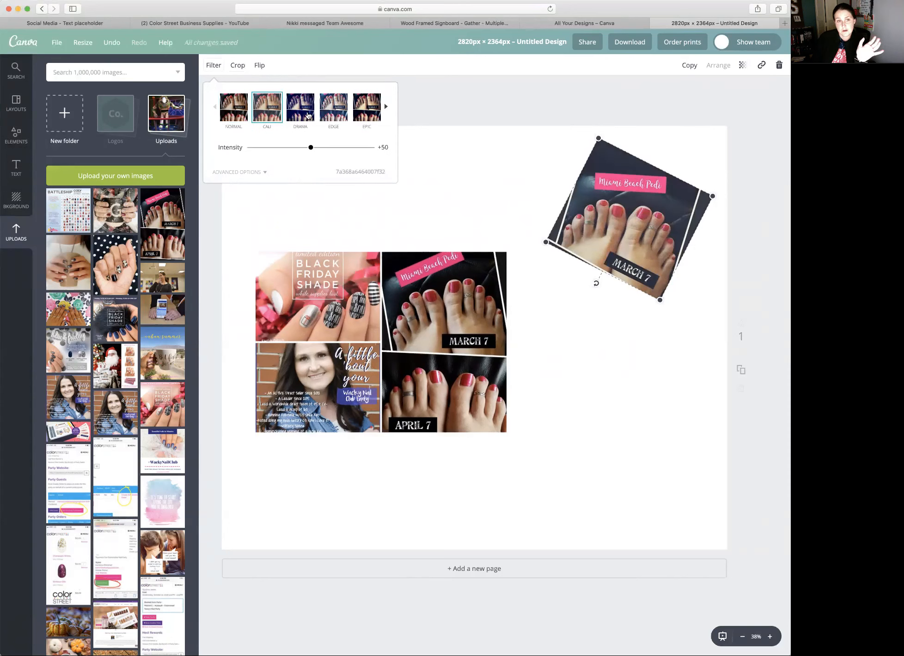
pyautogui.click(367, 108)
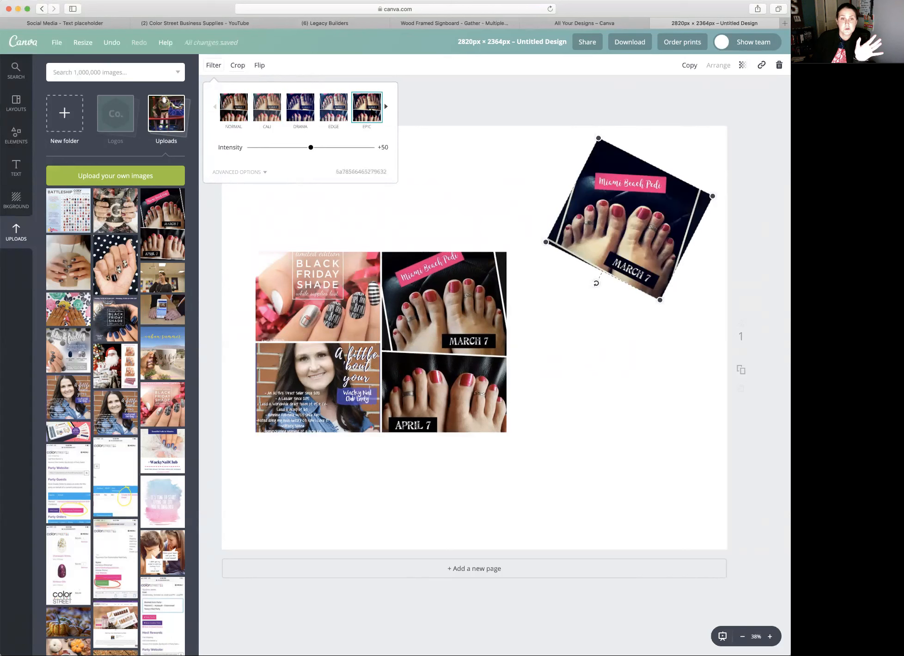
pyautogui.click(329, 117)
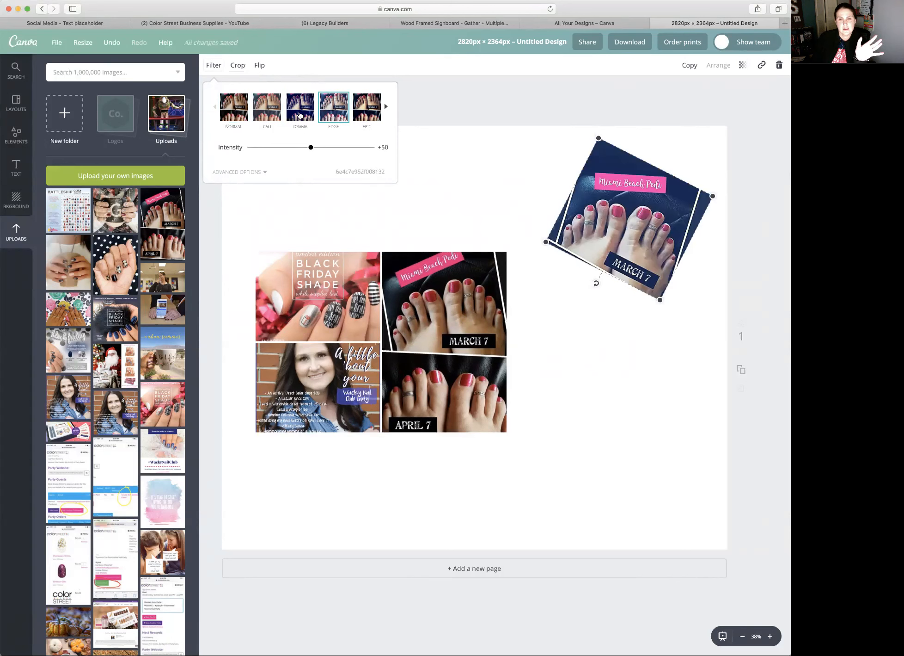
pyautogui.click(300, 116)
pyautogui.click(387, 107)
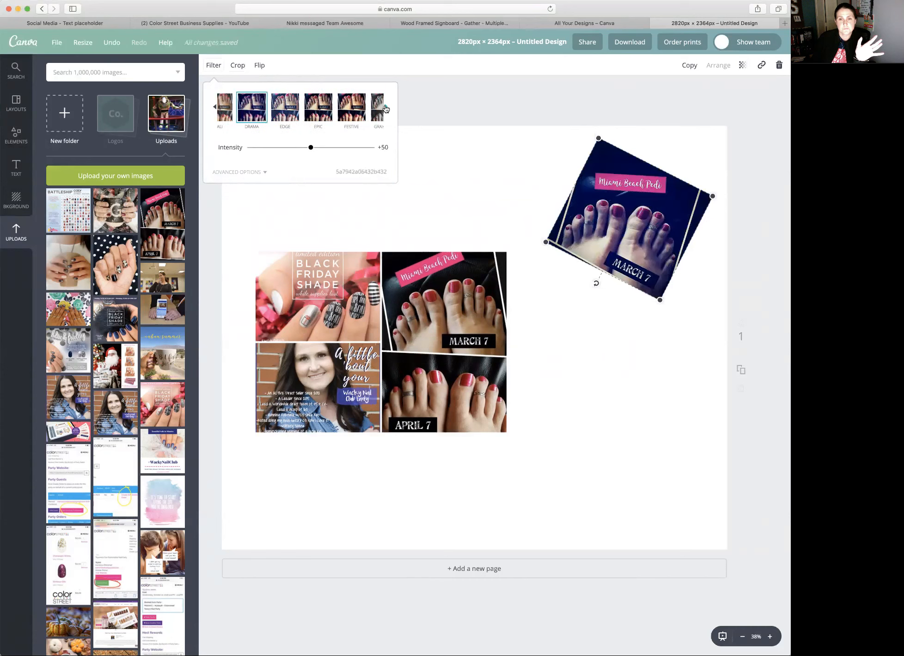
pyautogui.click(386, 108)
pyautogui.click(238, 106)
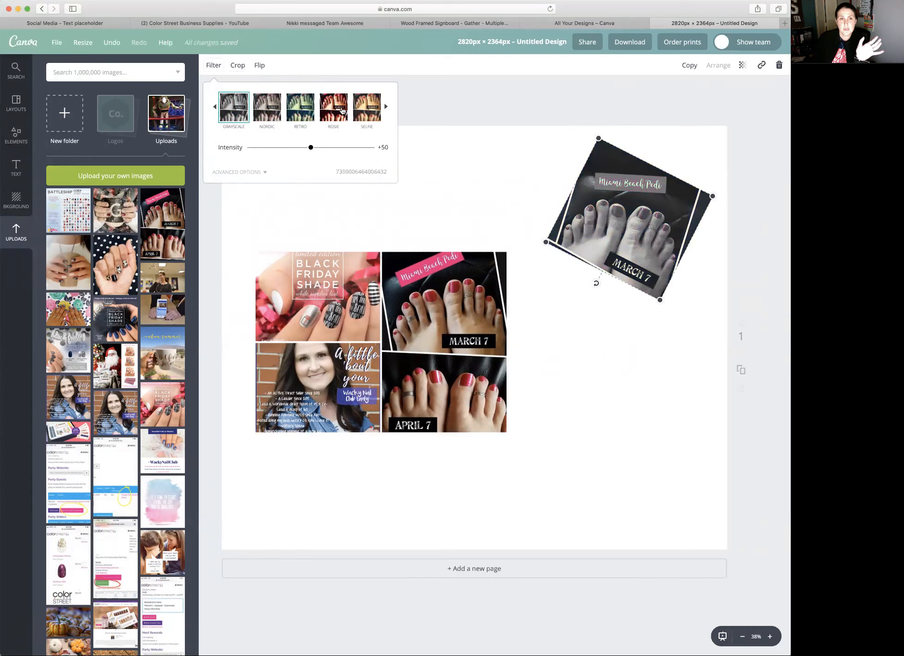
pyautogui.click(336, 110)
pyautogui.click(301, 110)
pyautogui.click(367, 111)
pyautogui.click(386, 107)
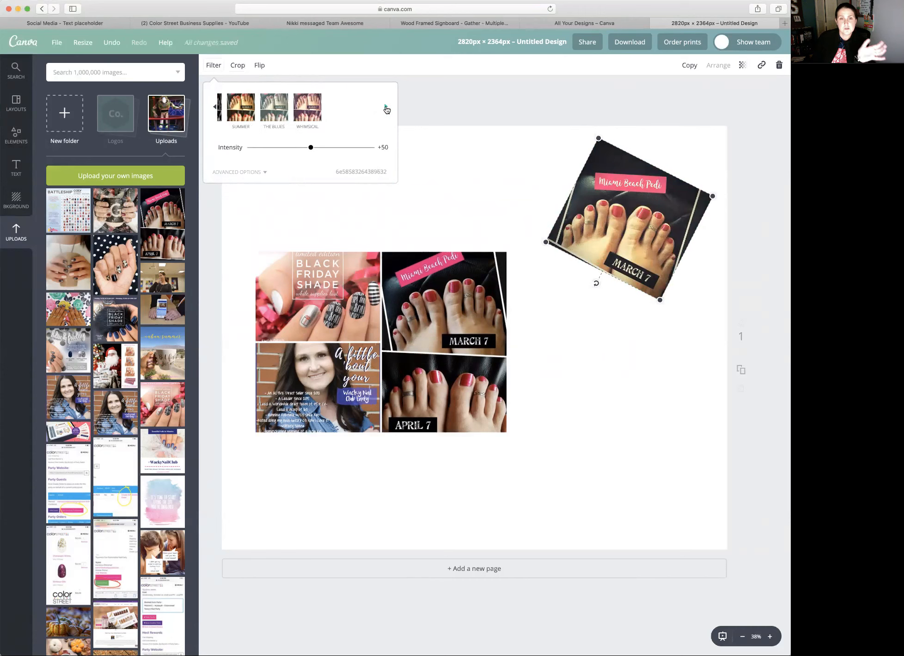
pyautogui.click(308, 110)
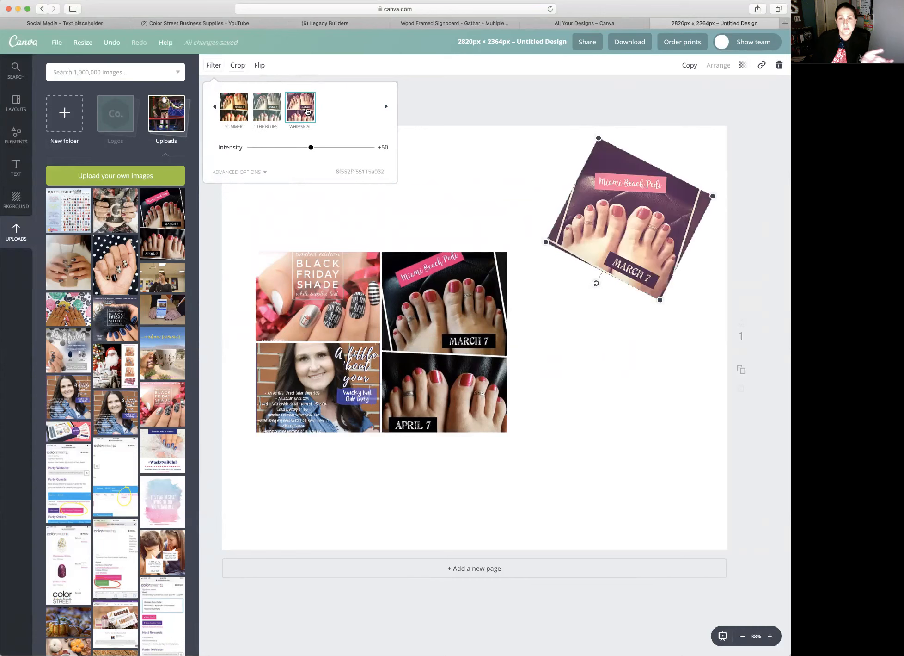
# - Clear the Miami Beach Pedi image from the grid's tall frame and delete the entire grid element
pyautogui.click(446, 260)
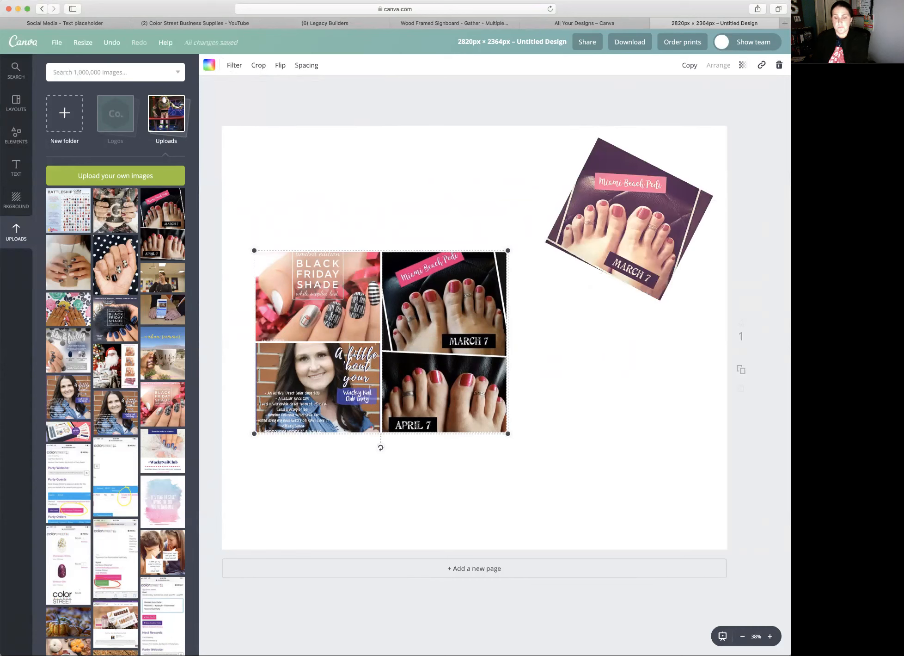
pyautogui.press('Delete')
pyautogui.click(407, 261)
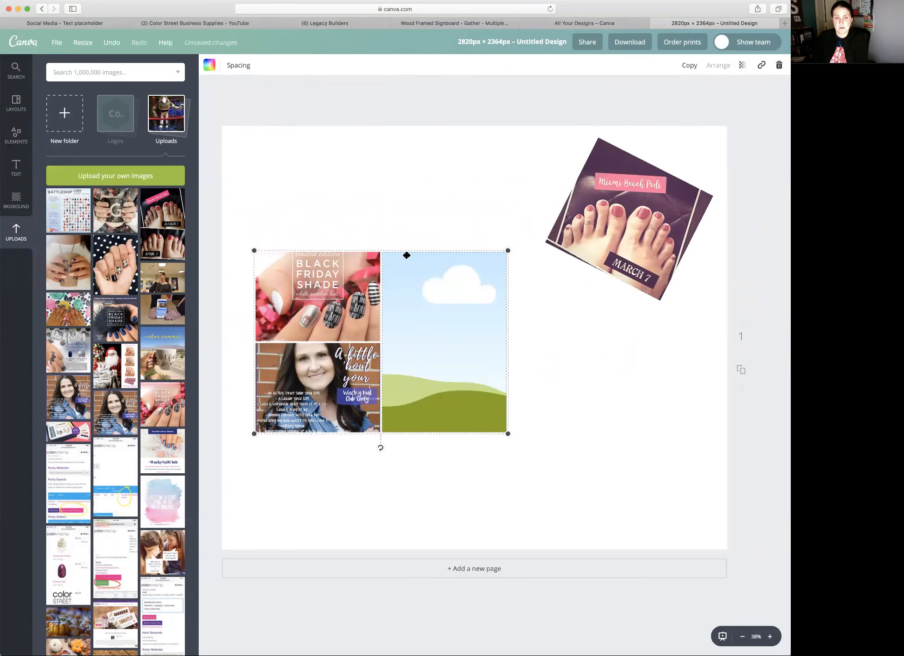
pyautogui.click(780, 65)
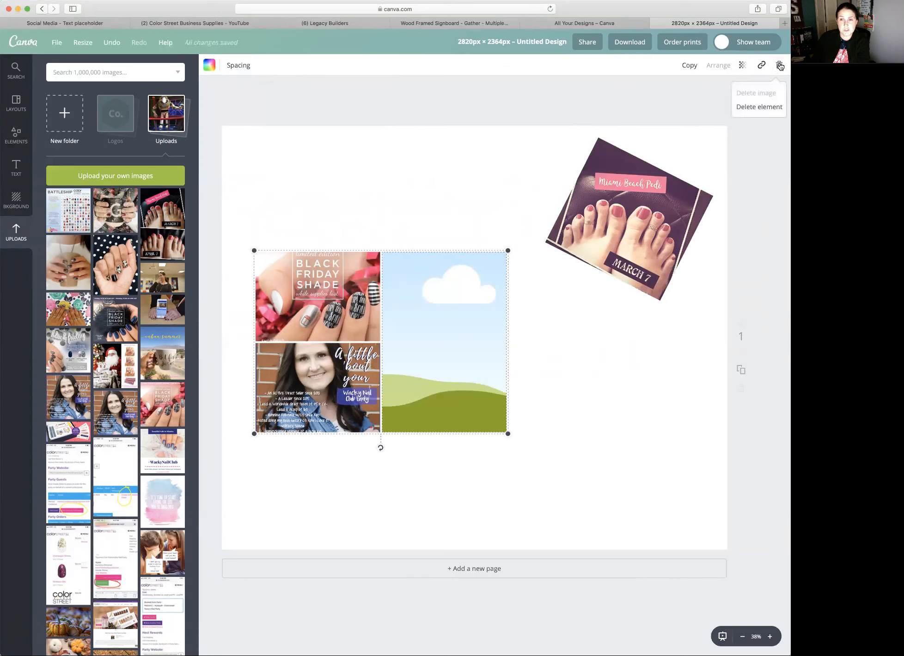
pyautogui.click(753, 109)
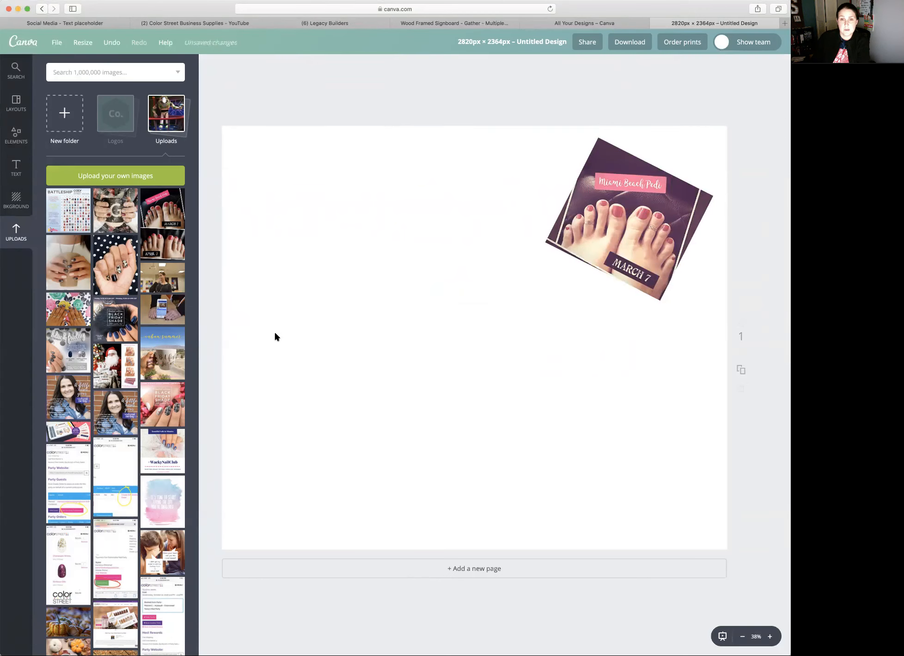
# - Set the page background to the custom pink color ff7598
pyautogui.click(15, 199)
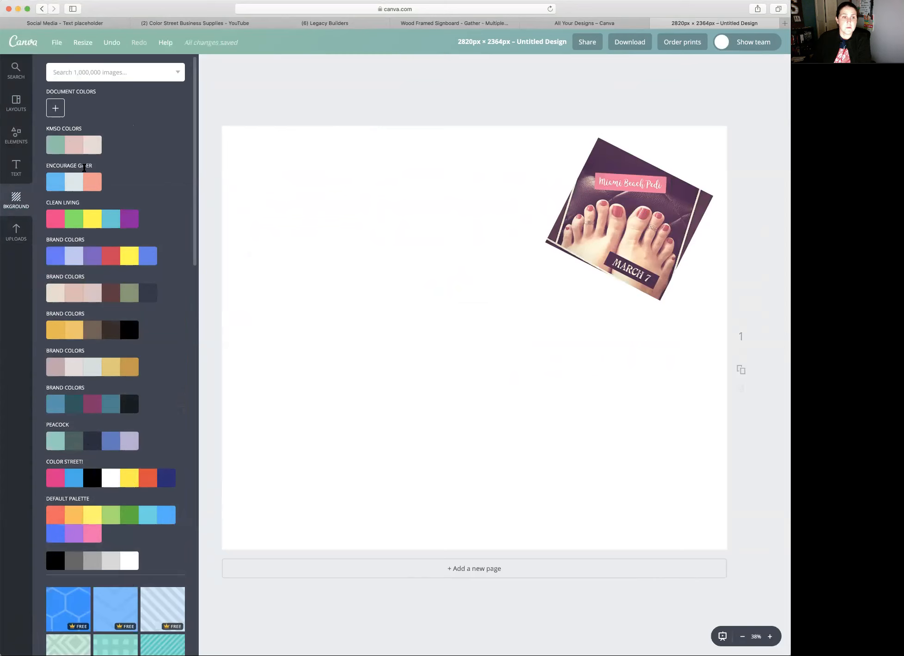
pyautogui.click(55, 109)
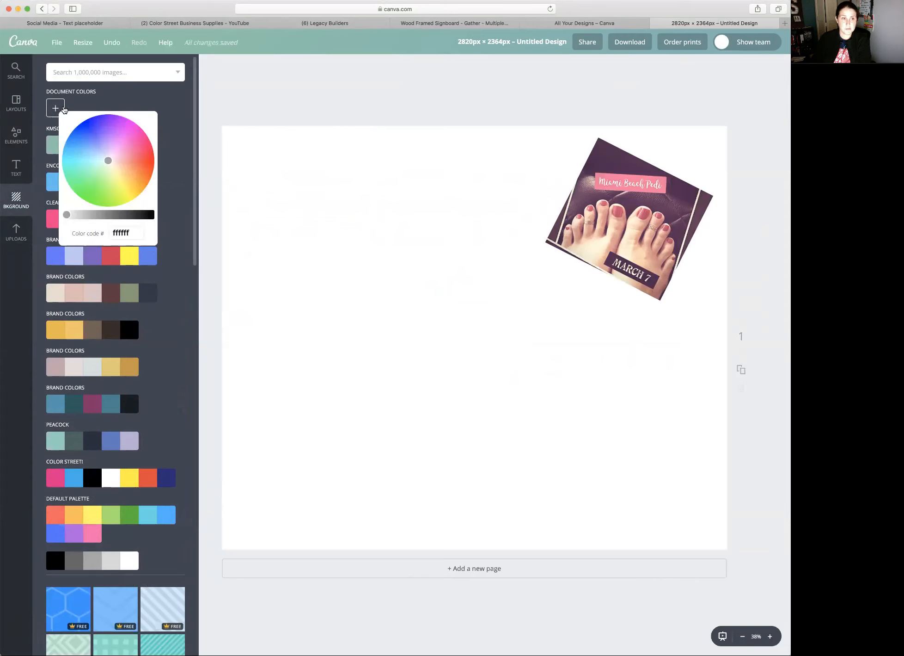
pyautogui.moveTo(121, 162)
pyautogui.mouseDown()
pyautogui.moveTo(133, 140)
pyautogui.moveTo(115, 126)
pyautogui.moveTo(93, 132)
pyautogui.moveTo(89, 148)
pyautogui.moveTo(106, 126)
pyautogui.moveTo(126, 155)
pyautogui.moveTo(127, 141)
pyautogui.moveTo(130, 158)
pyautogui.moveTo(131, 140)
pyautogui.moveTo(130, 154)
pyautogui.mouseUp()
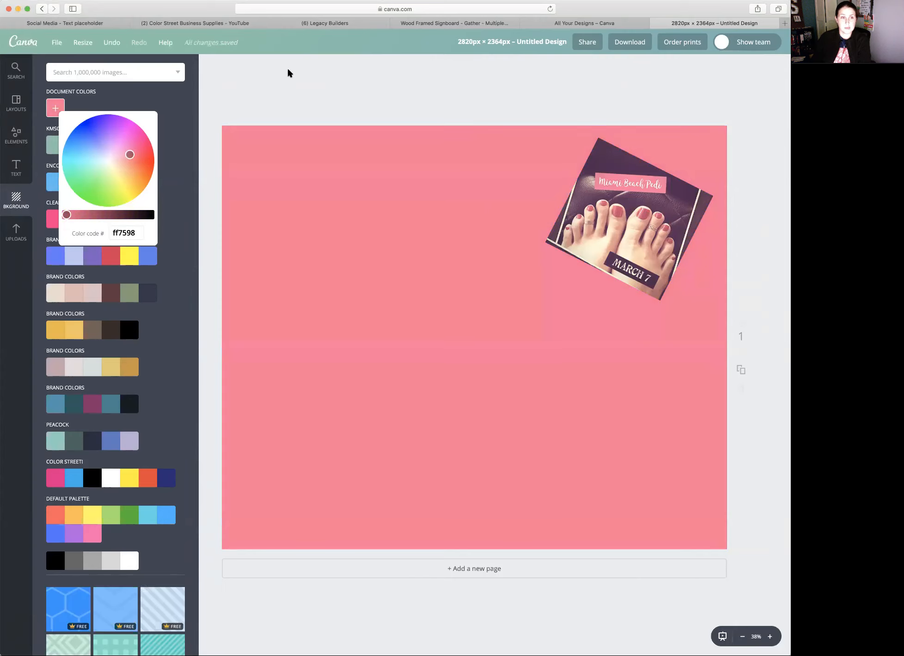
pyautogui.click(300, 92)
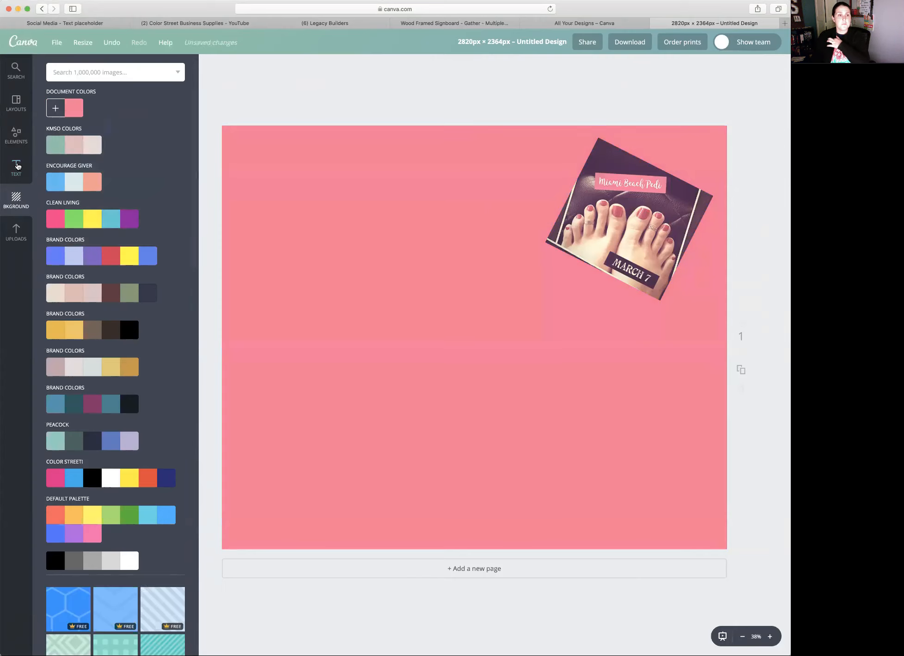
# - Open the text styles available for adding text to the page
pyautogui.click(15, 170)
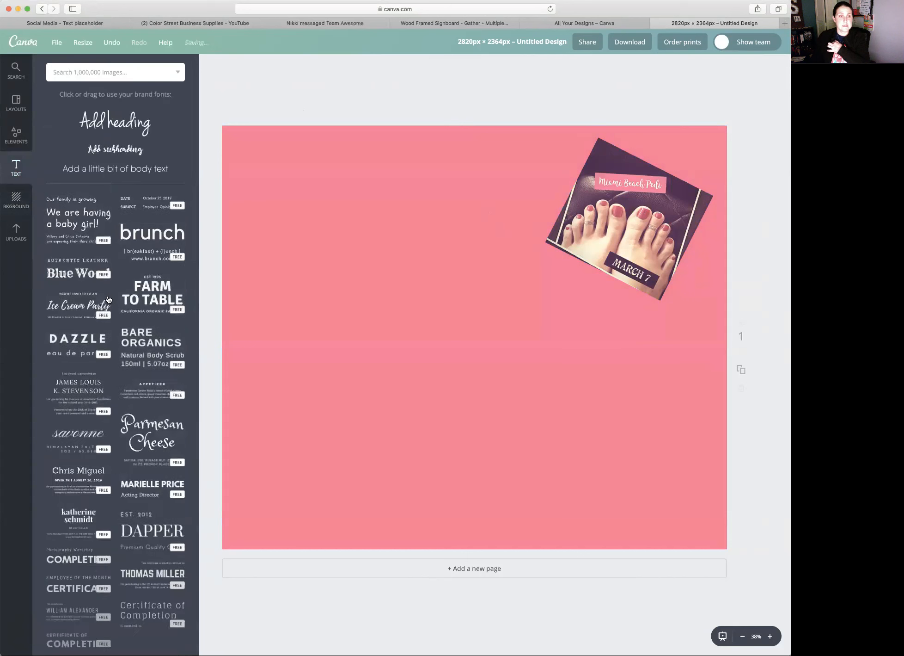
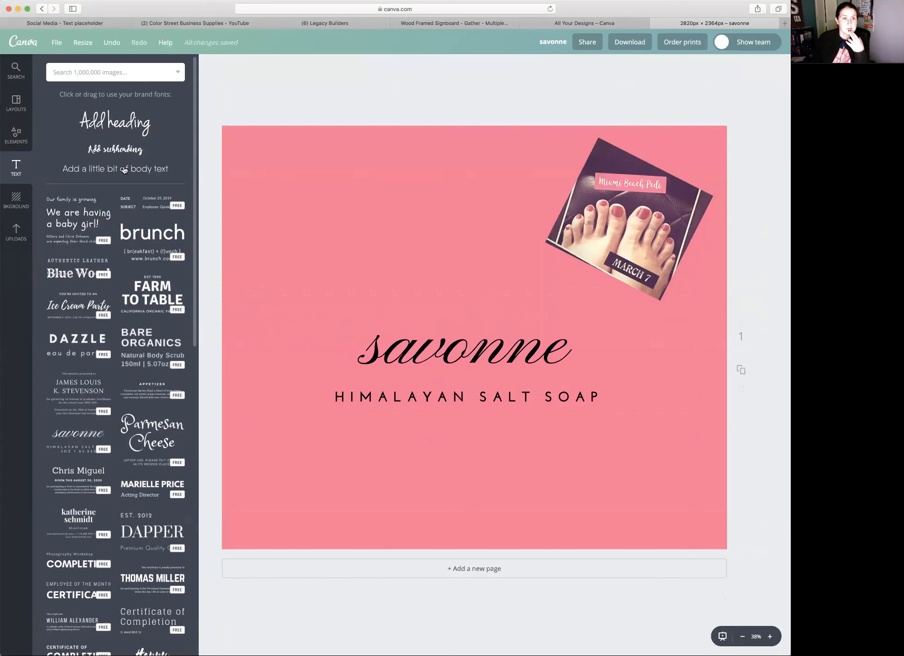
# - Add a heading text box and place it above the savonne title
pyautogui.scroll(-1, 125, 99)
pyautogui.click(126, 98)
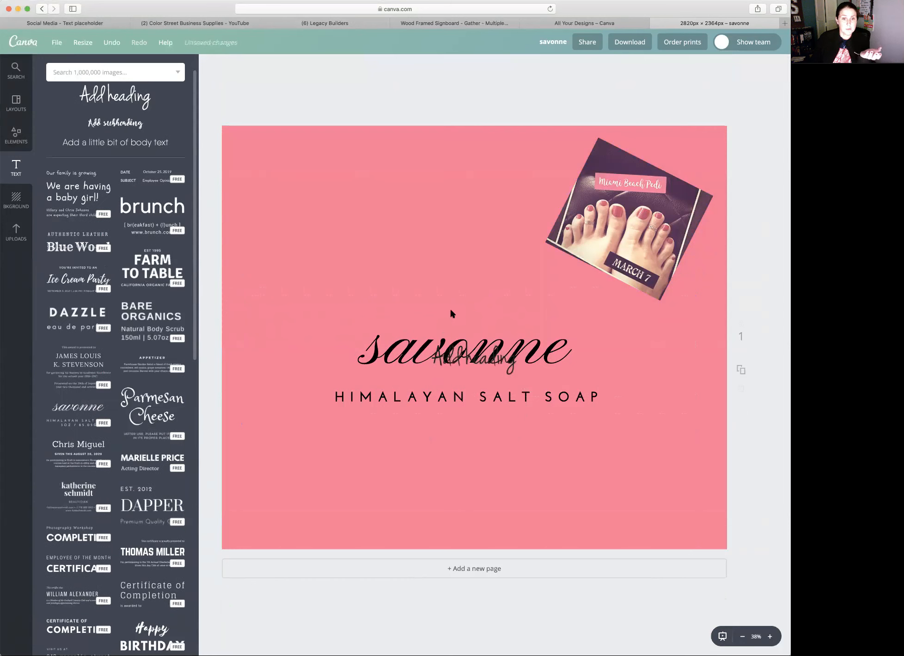
pyautogui.moveTo(479, 337); pyautogui.dragTo(435, 200)
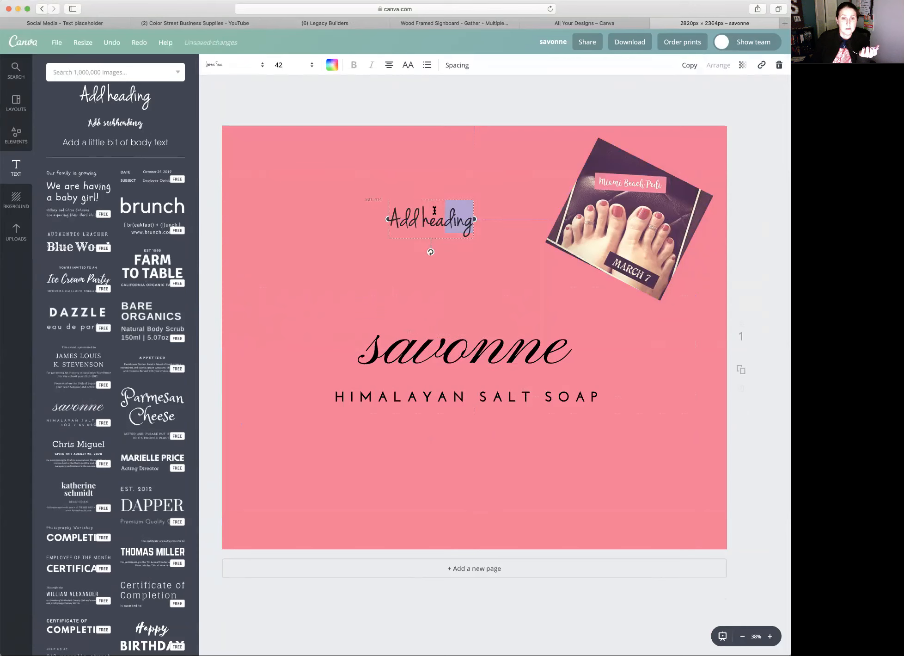
# - Browse the font list and change the heading's font to Farsan
pyautogui.click(261, 69)
pyautogui.scroll(-15, 288, 353)
pyautogui.scroll(-1, 288, 353)
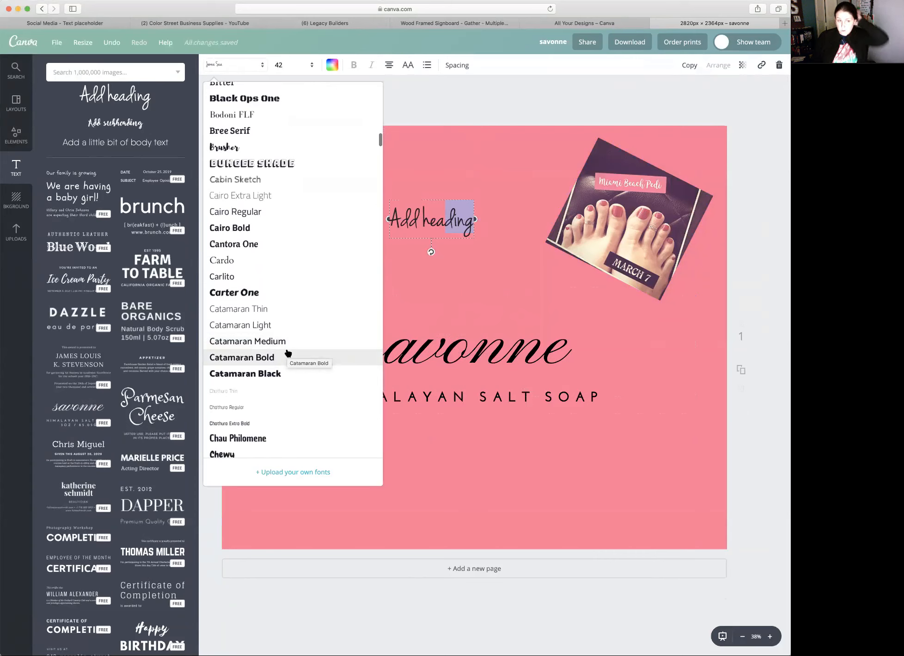
pyautogui.scroll(-4, 288, 352)
pyautogui.scroll(-12, 288, 353)
pyautogui.scroll(-12, 288, 353)
pyautogui.scroll(-6, 288, 353)
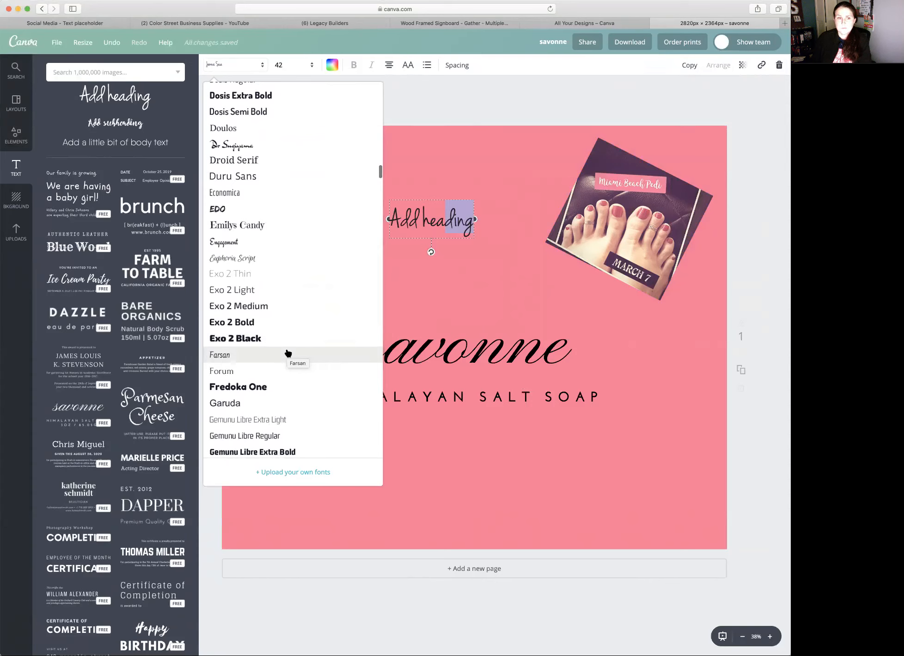
pyautogui.scroll(-2, 288, 352)
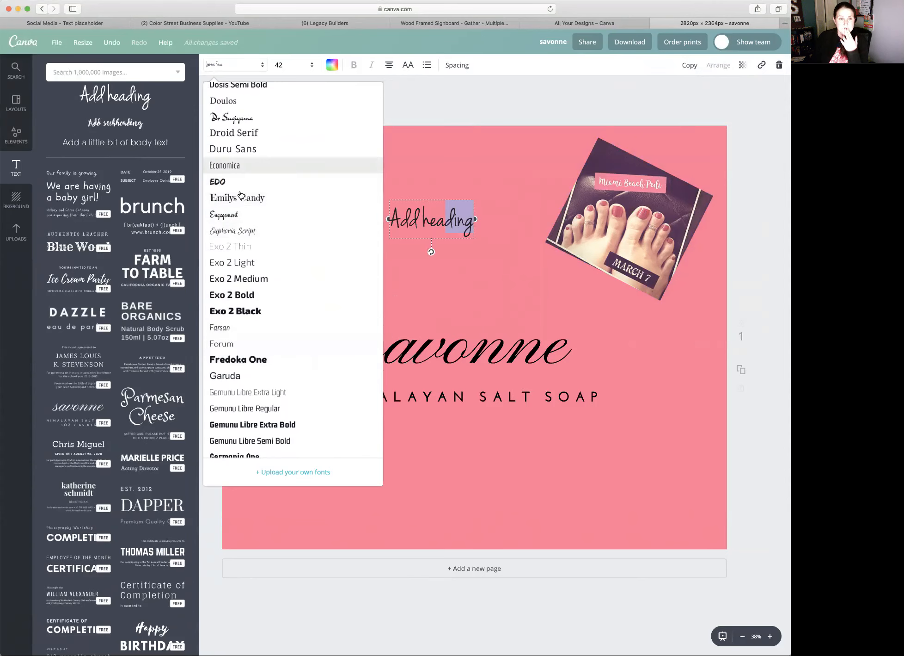
pyautogui.click(251, 334)
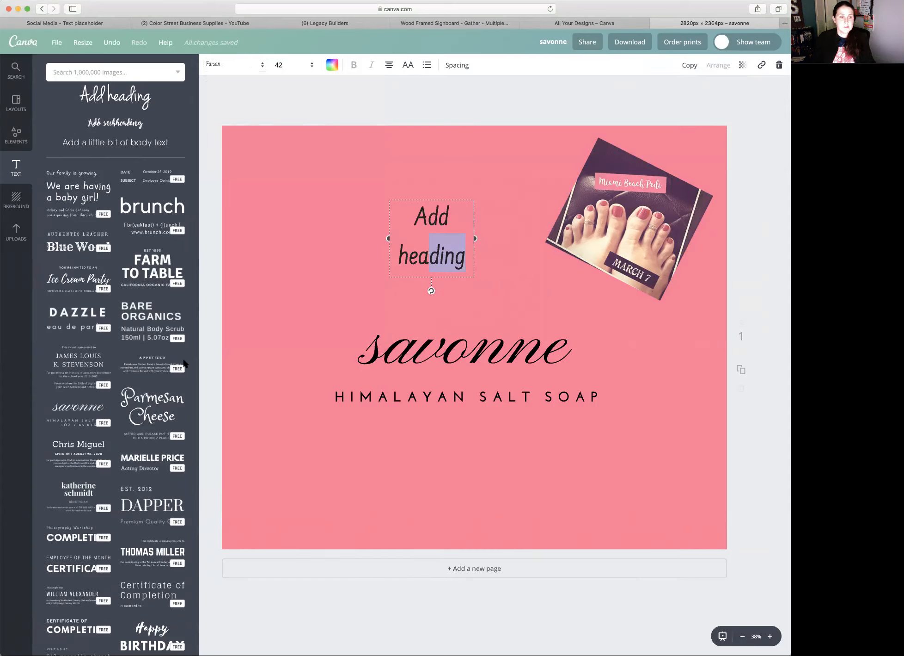
# - Delete the added heading and insert the preset Parmesan Cheese text combination
pyautogui.click(483, 361)
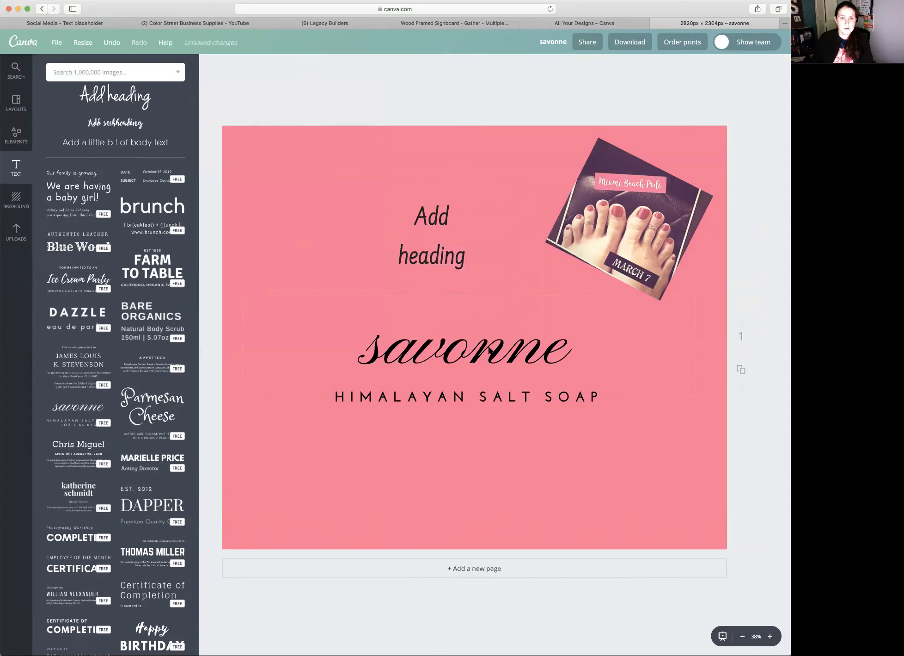
pyautogui.moveTo(491, 350); pyautogui.dragTo(369, 228)
pyautogui.click(396, 239)
pyautogui.click(438, 223)
pyautogui.click(777, 66)
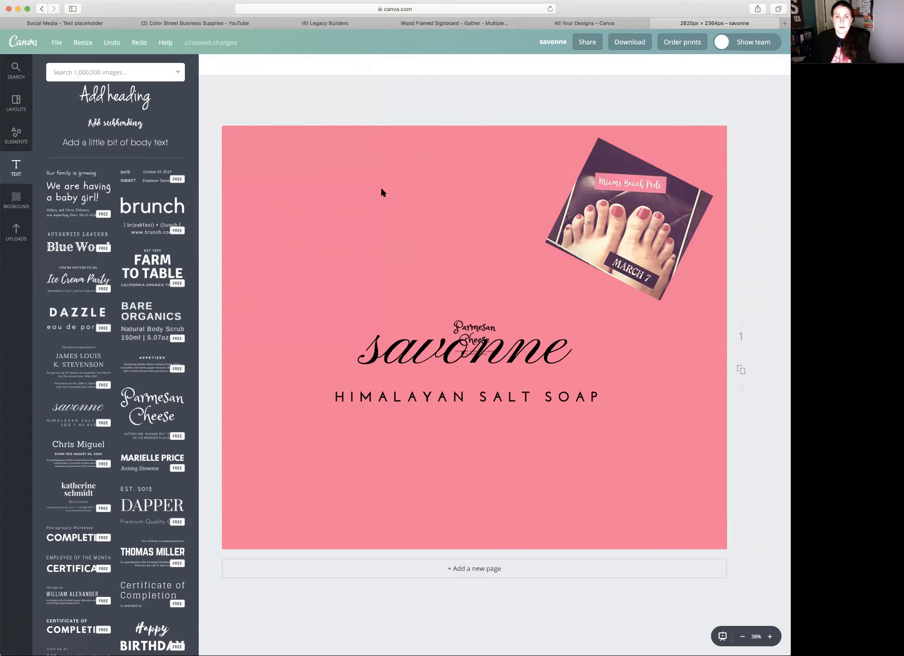
pyautogui.click(339, 241)
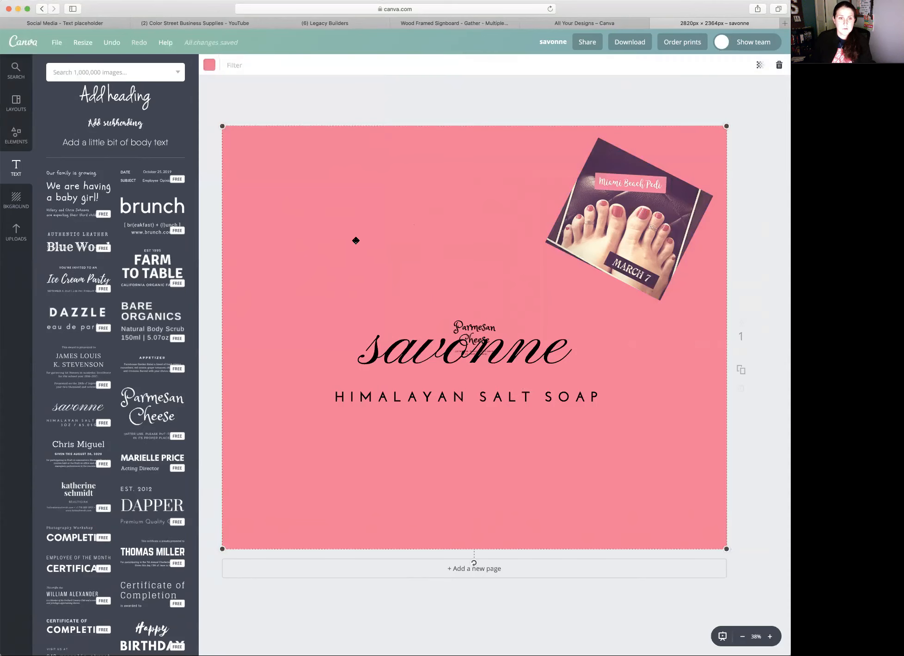
pyautogui.moveTo(304, 222); pyautogui.dragTo(347, 372)
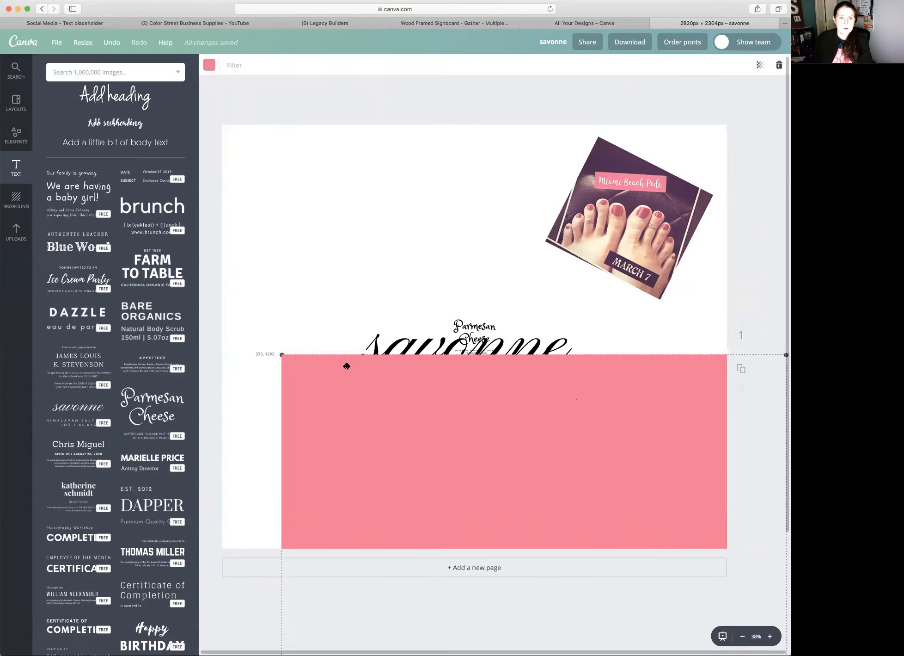
pyautogui.click(352, 252)
# - Move the Parmesan Cheese text group above the savonne title and enlarge it to a font size of 69.1
pyautogui.moveTo(507, 328); pyautogui.dragTo(404, 252)
pyautogui.moveTo(371, 474); pyautogui.dragTo(325, 324)
pyautogui.click(387, 244)
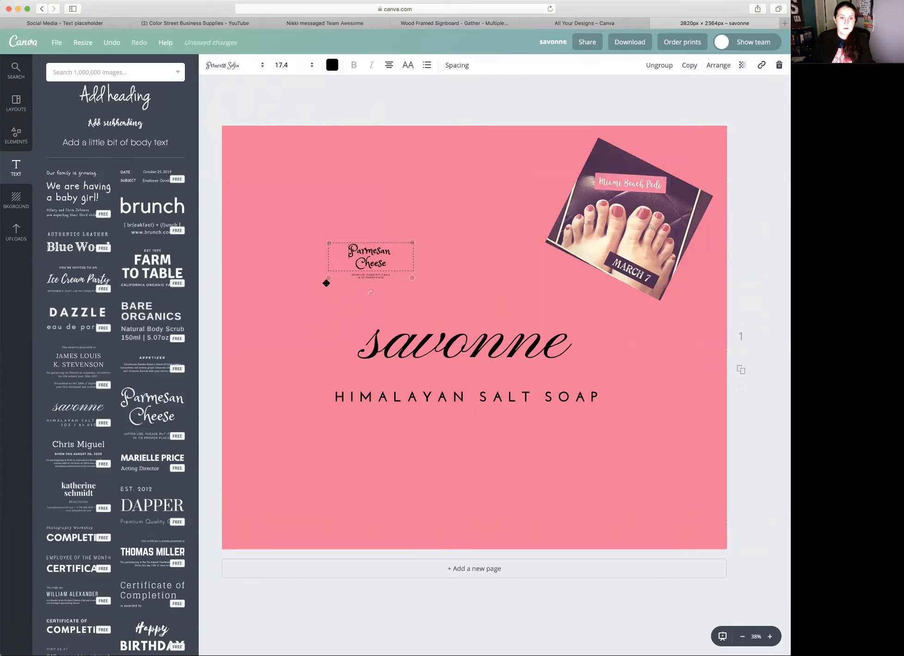
pyautogui.moveTo(261, 336); pyautogui.dragTo(256, 337)
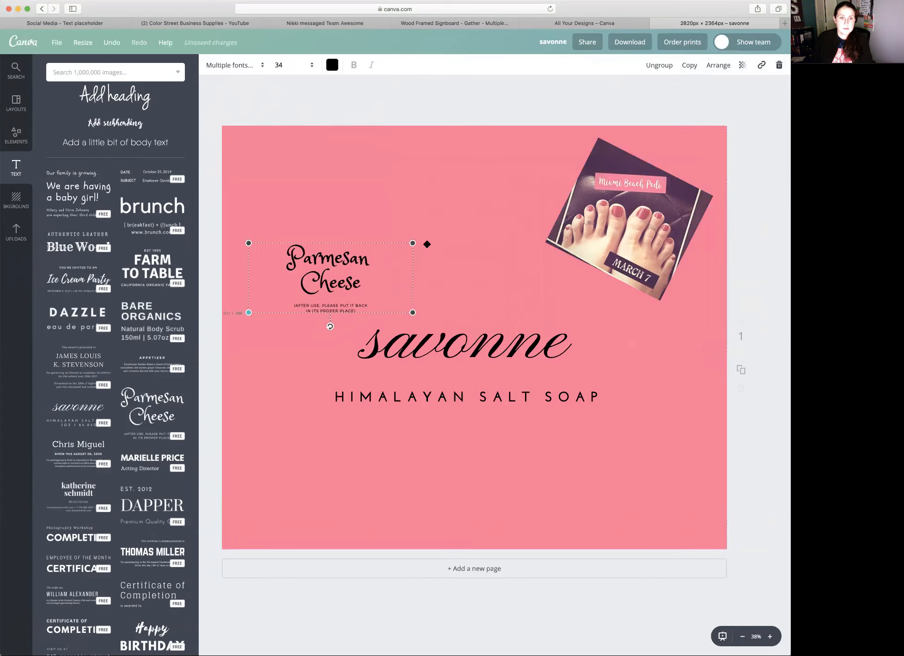
pyautogui.moveTo(521, 178); pyautogui.dragTo(573, 144)
# - Recolor the whole Parmesan Cheese text group white
pyautogui.click(332, 65)
pyautogui.scroll(-5, 389, 145)
pyautogui.click(395, 125)
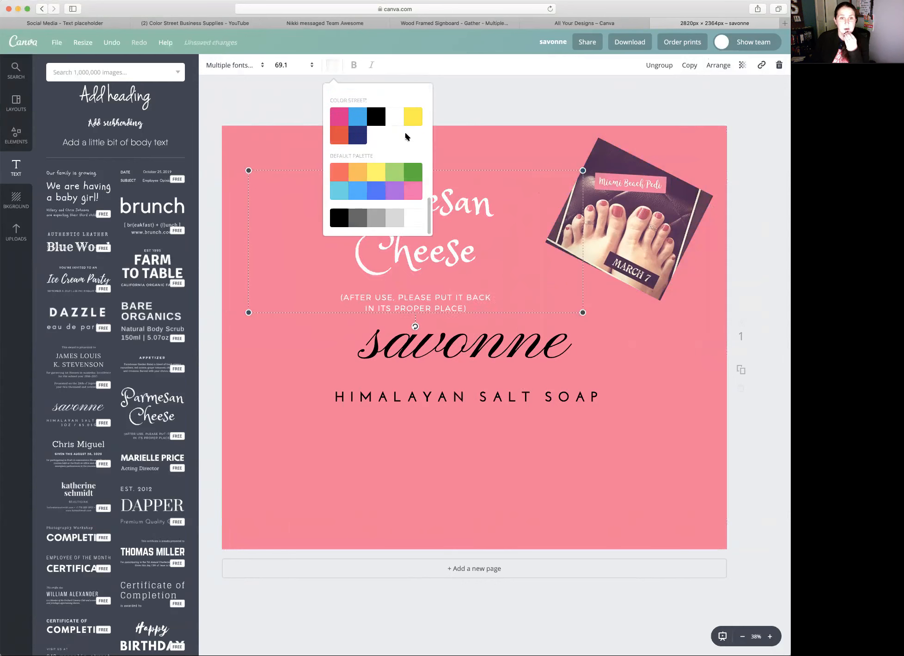
# - Shift the Parmesan Cheese text group slightly toward the page's upper-left corner and ungroup it
pyautogui.click(521, 139)
pyautogui.moveTo(433, 206); pyautogui.dragTo(423, 194)
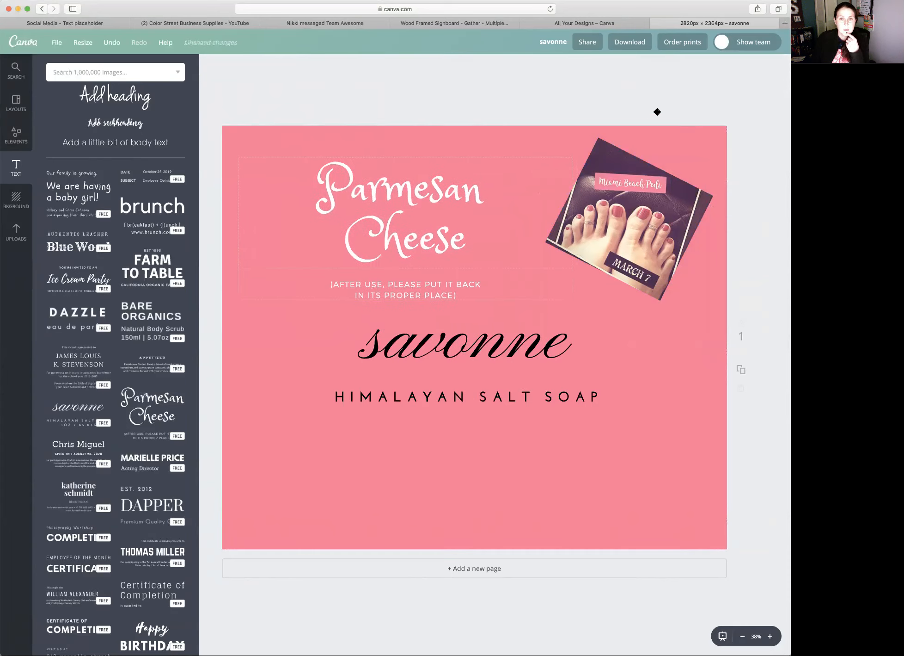
pyautogui.click(663, 66)
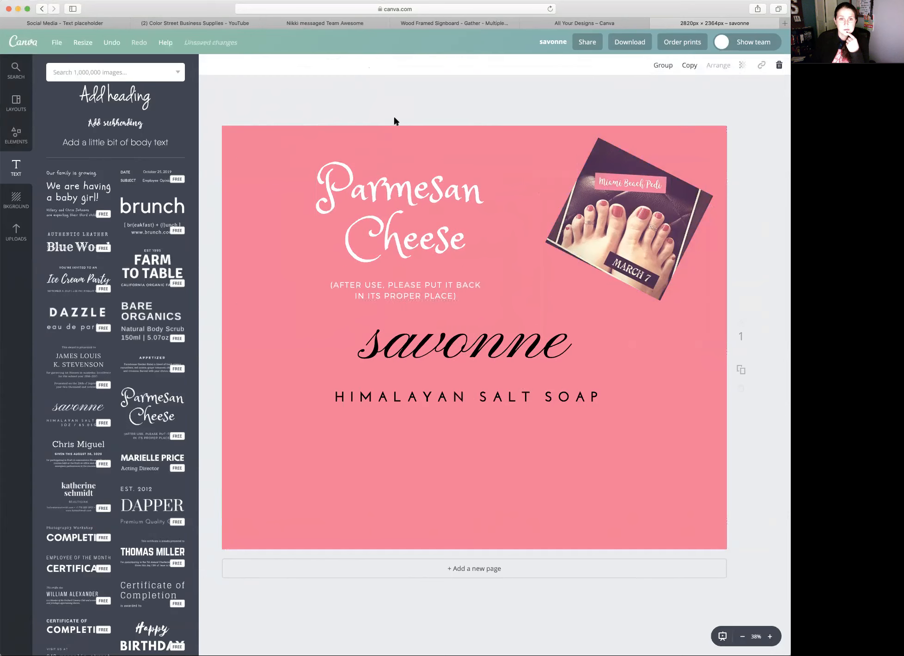
pyautogui.click(394, 122)
# - Duplicate the Parmesan Cheese title and recolor the copy black
pyautogui.click(386, 197)
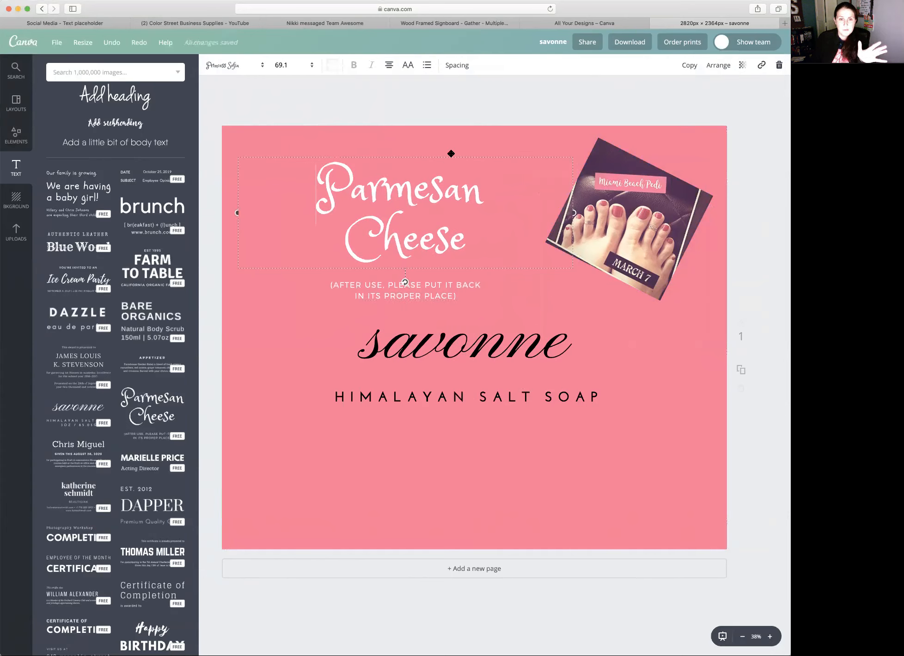
pyautogui.click(688, 66)
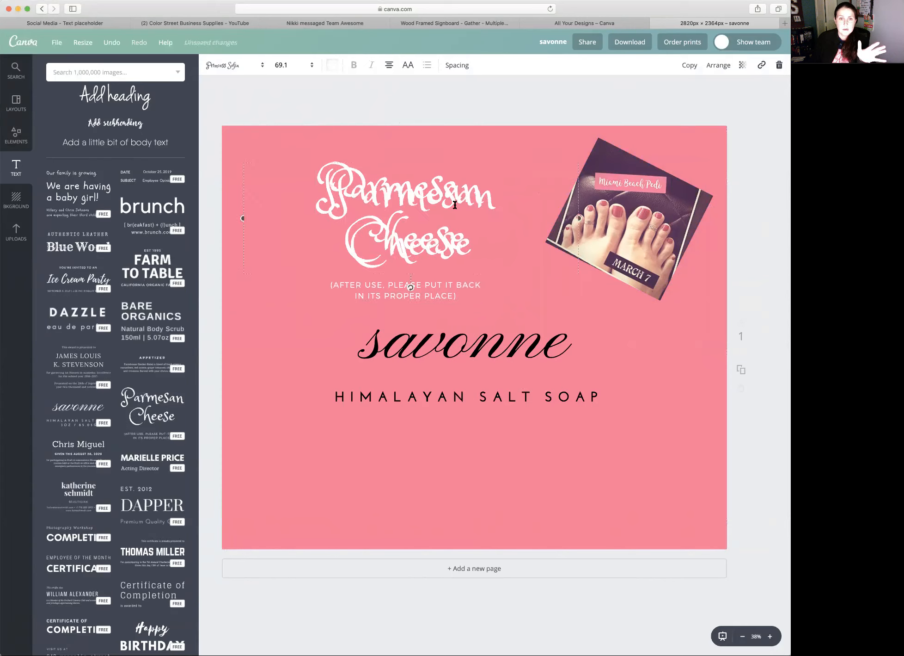
pyautogui.doubleClick(378, 213)
pyautogui.moveTo(466, 230); pyautogui.dragTo(285, 161)
pyautogui.click(333, 65)
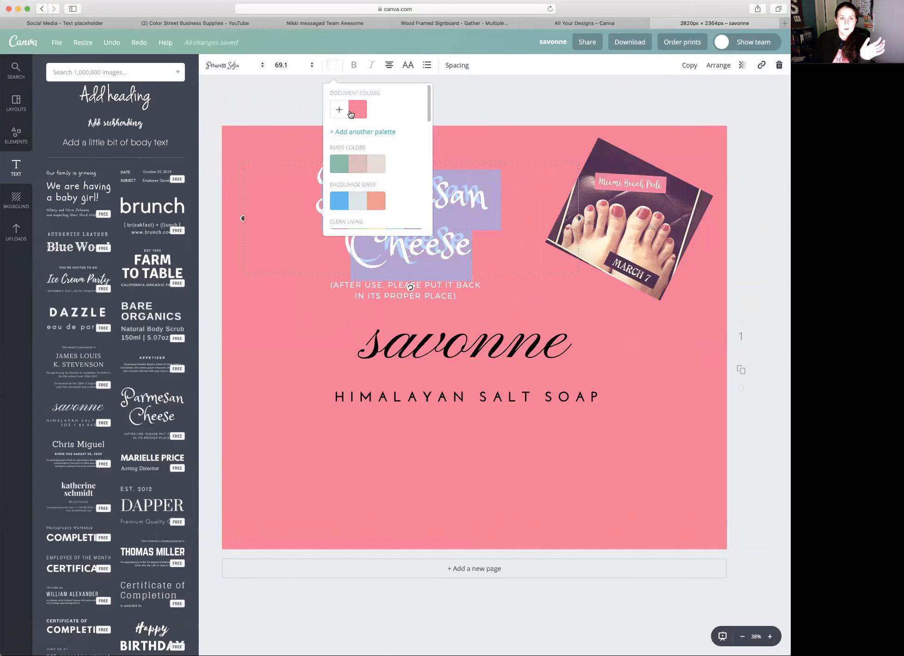
pyautogui.scroll(-10, 367, 130)
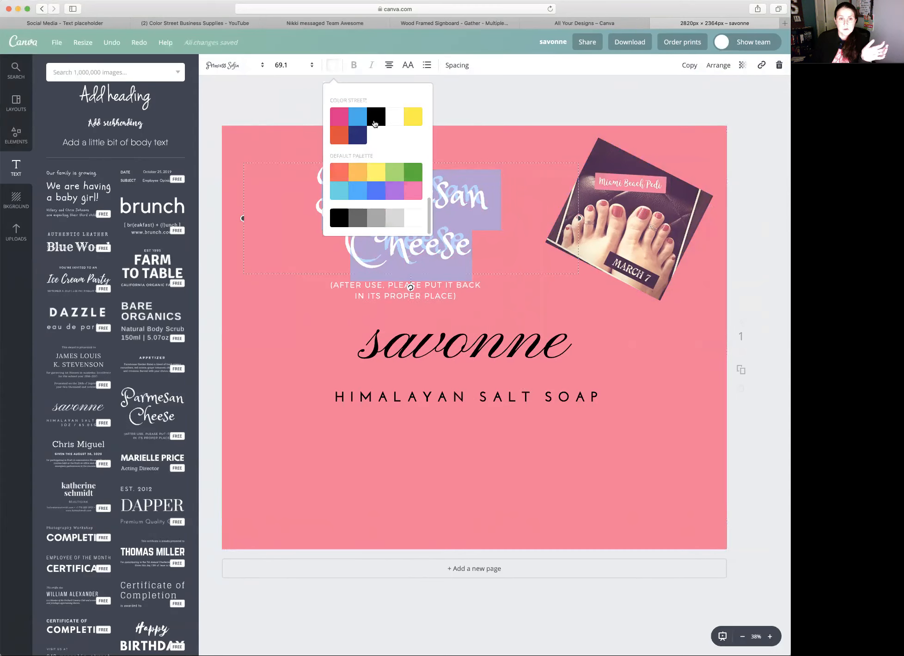
pyautogui.click(375, 123)
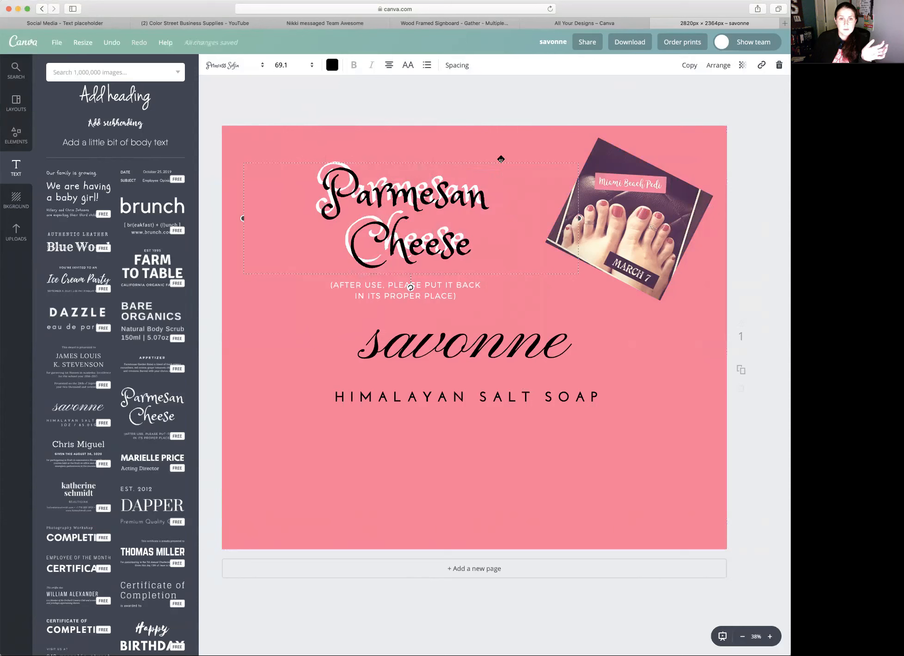
# - Place the black title copy slightly offset over the white one and send it back a layer as a shadow
pyautogui.moveTo(498, 159); pyautogui.dragTo(499, 157)
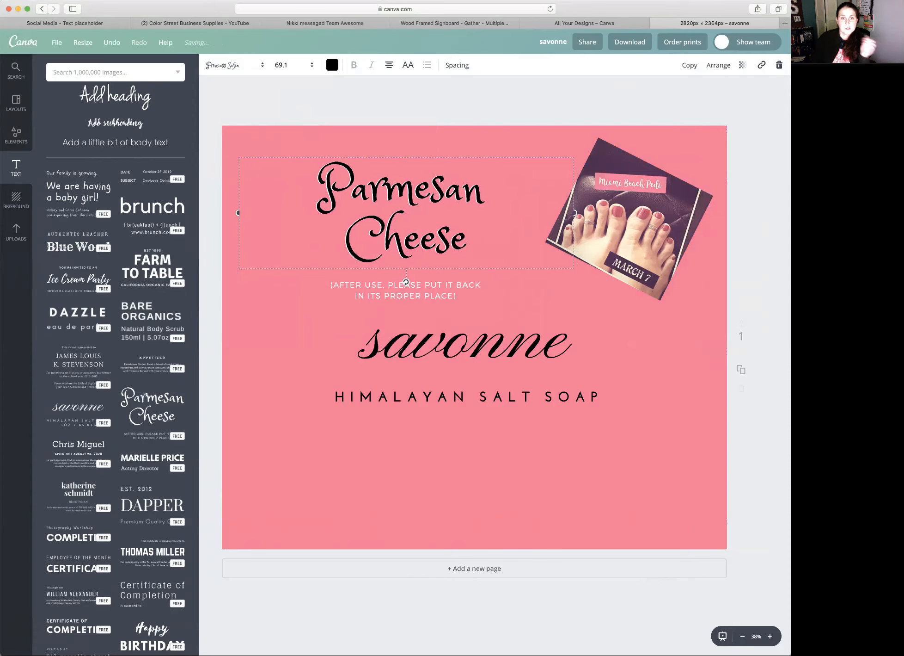
pyautogui.click(715, 65)
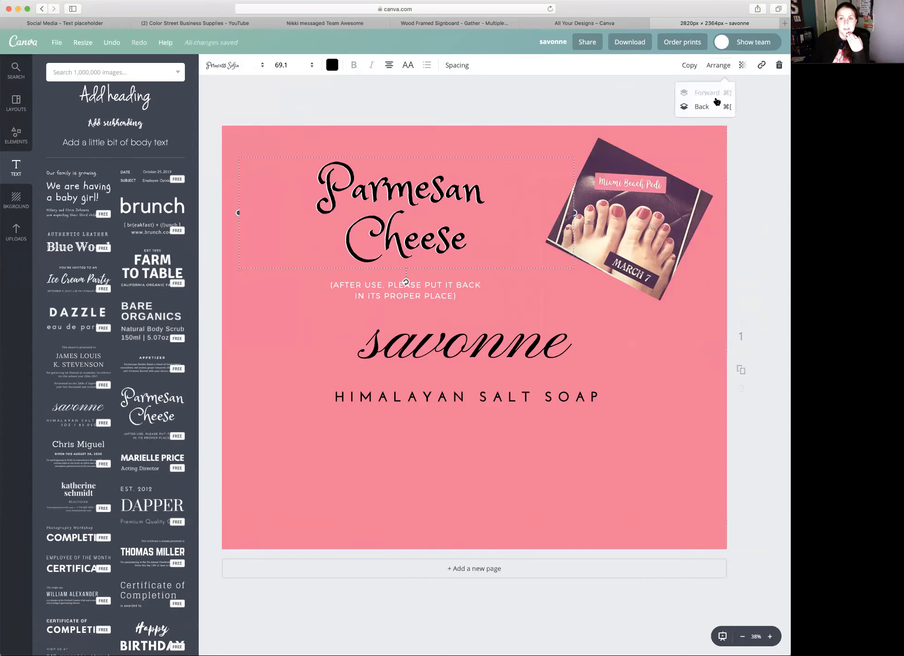
pyautogui.click(714, 107)
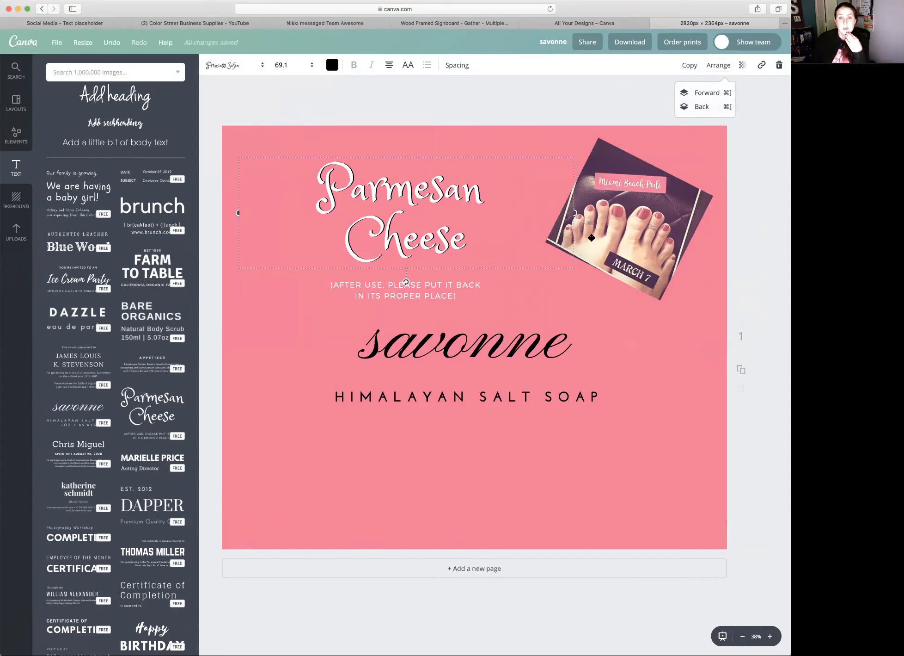
pyautogui.click(248, 438)
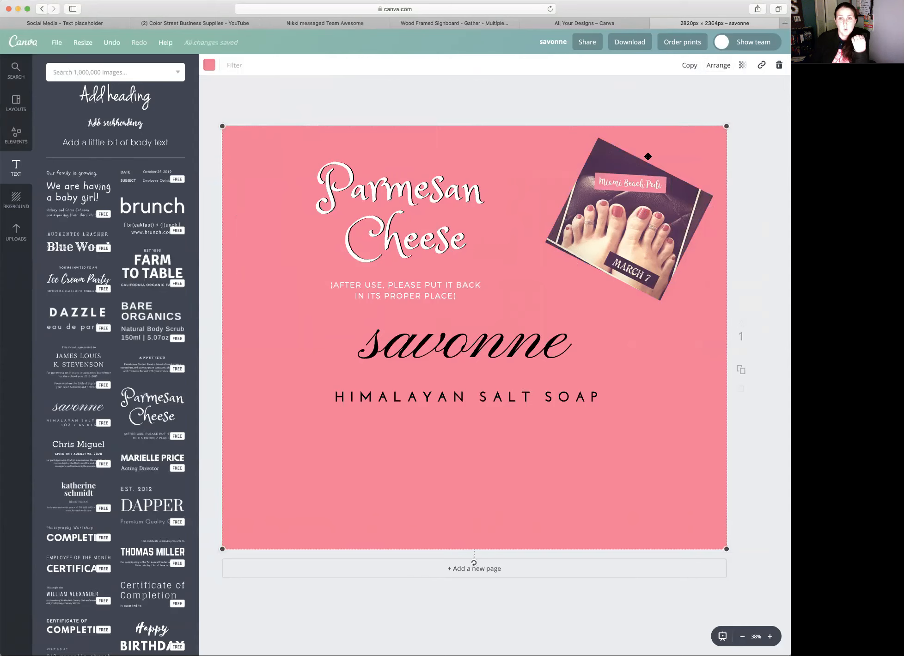
# - Try a lower transparency value on the pink page background and restore it
pyautogui.click(743, 65)
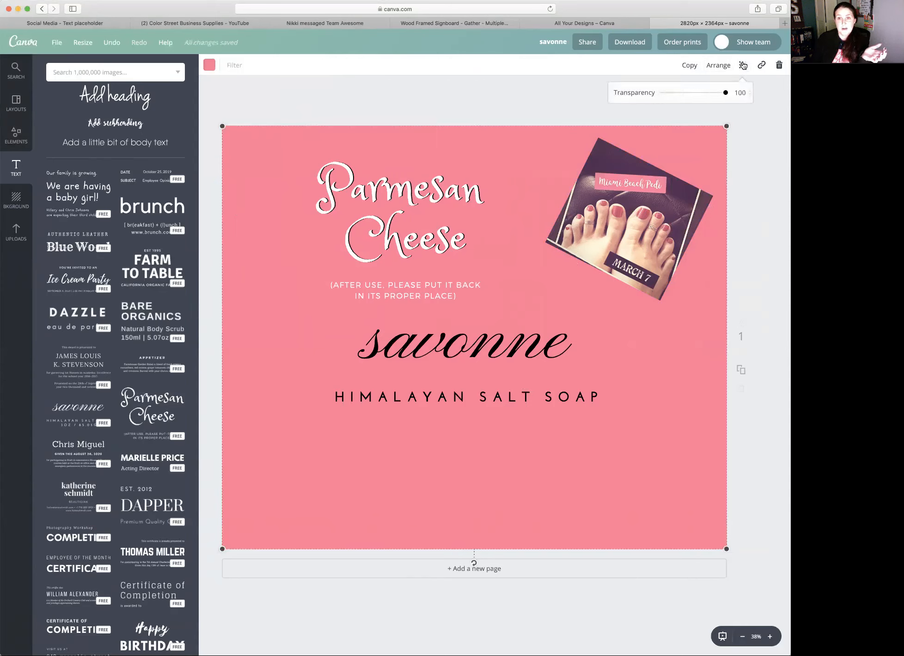
pyautogui.moveTo(726, 94); pyautogui.dragTo(695, 93)
pyautogui.click(724, 97)
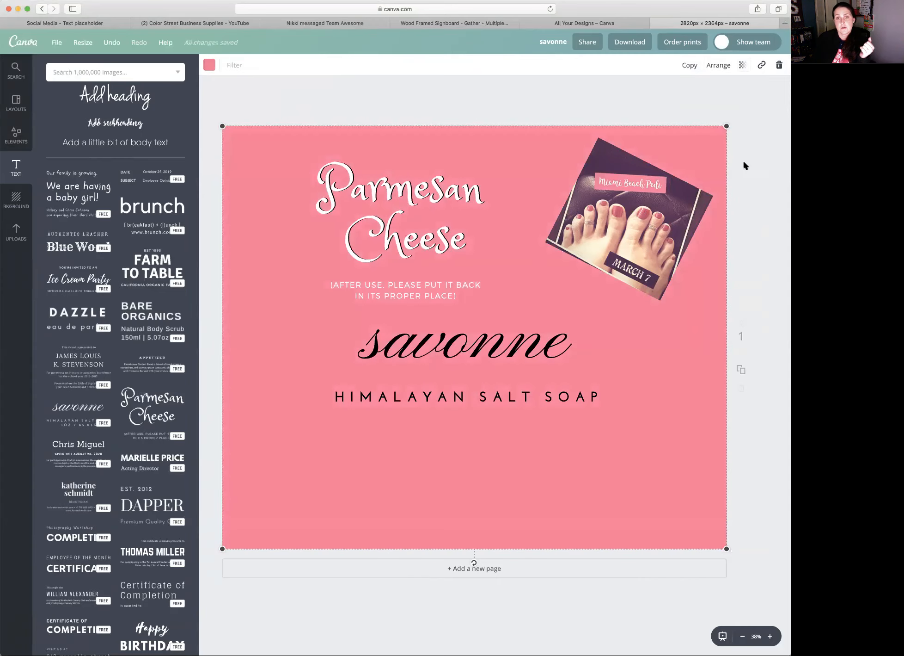
# - Try out the transparency setting on the rotated March 7 photo and return it to full opacity
pyautogui.click(678, 154)
pyautogui.click(722, 73)
pyautogui.click(742, 65)
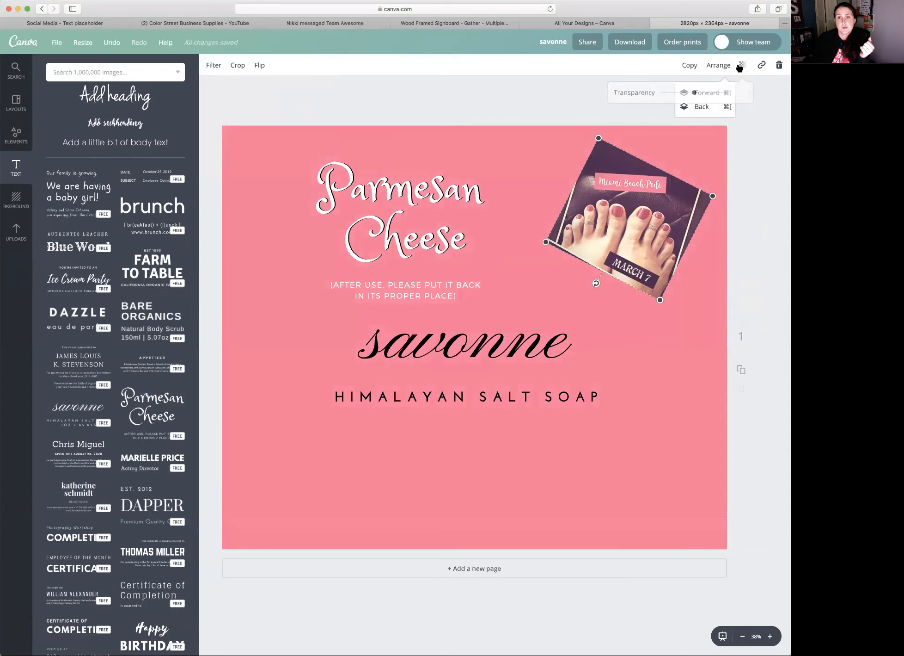
pyautogui.moveTo(724, 92)
pyautogui.mouseDown()
pyautogui.moveTo(678, 94)
pyautogui.moveTo(737, 93)
pyautogui.mouseUp()
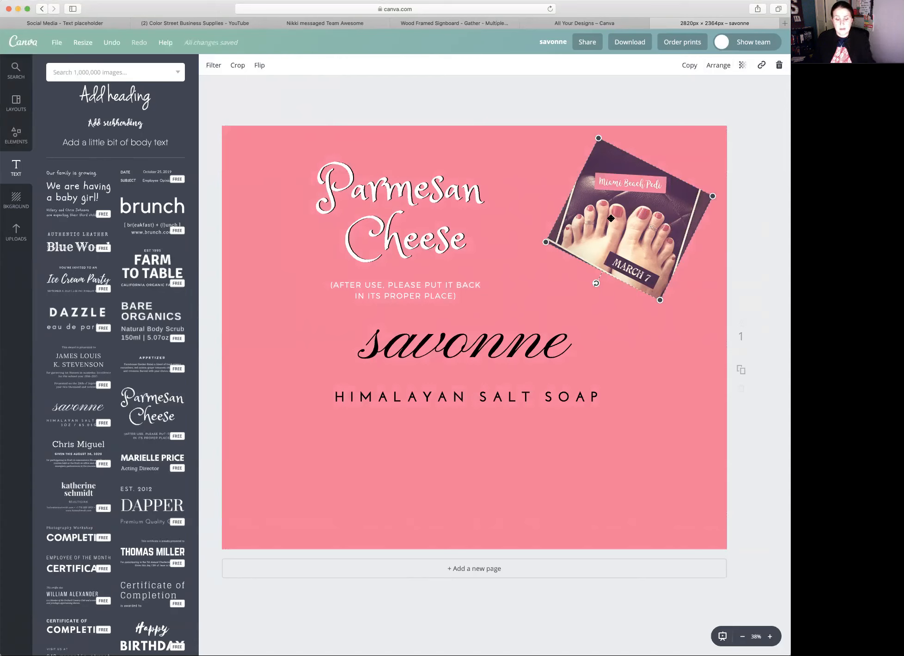
# - Paste two copies of the rotated March 7 photo and overlap them side by side below the original
pyautogui.press('super+v')
pyautogui.moveTo(640, 225); pyautogui.dragTo(603, 253)
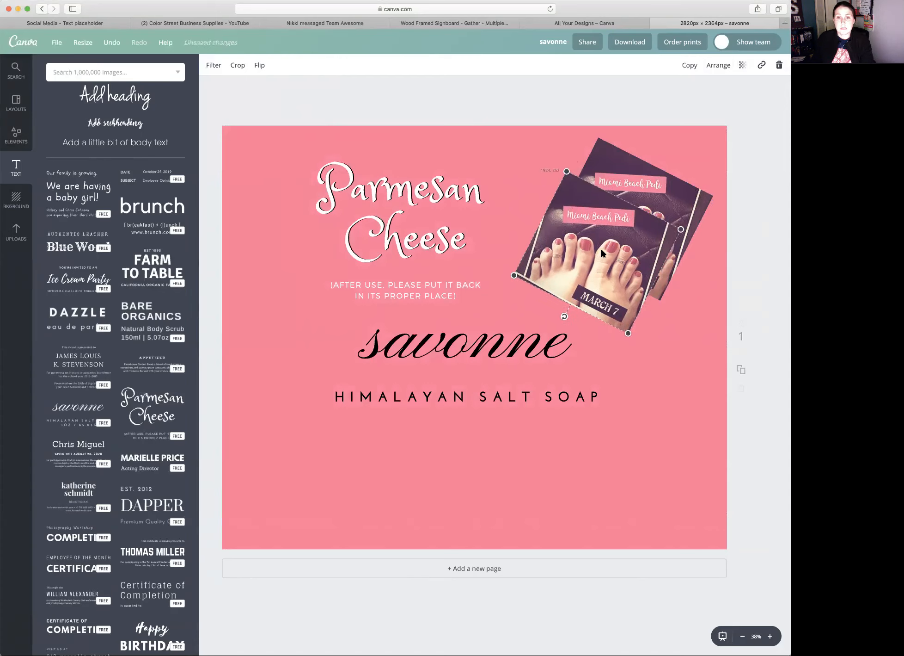
pyautogui.press('super+v')
pyautogui.moveTo(613, 252); pyautogui.dragTo(681, 260)
# - Bring the original March 7 photo forward in front of both copies
pyautogui.click(604, 161)
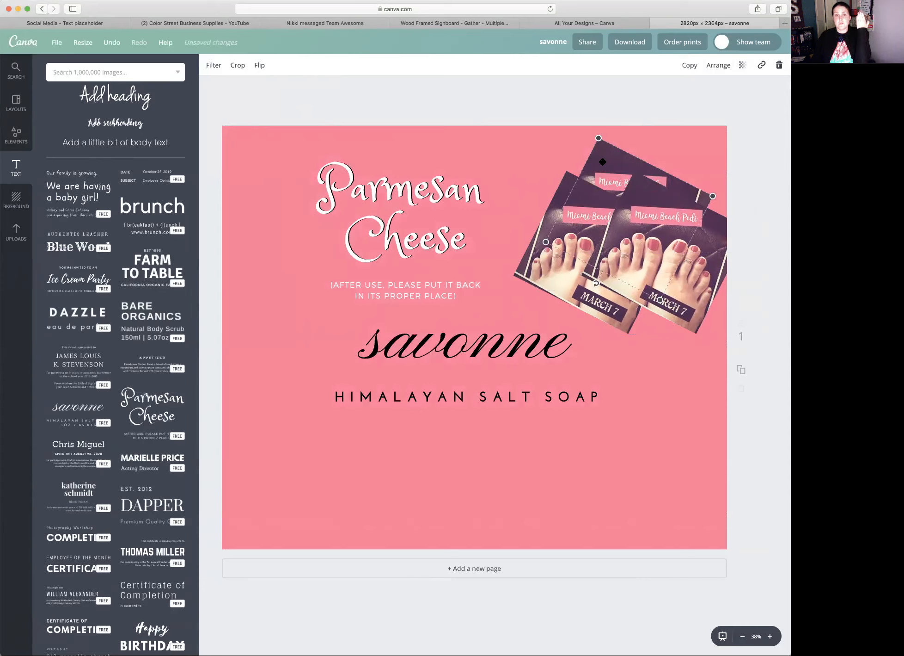
pyautogui.click(720, 65)
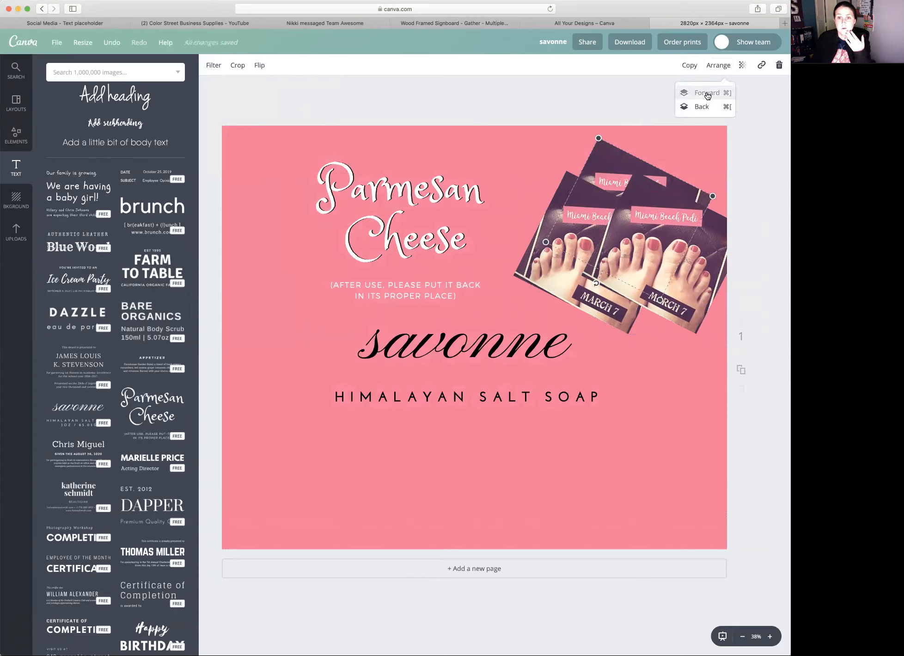
pyautogui.click(708, 93)
pyautogui.click(708, 93)
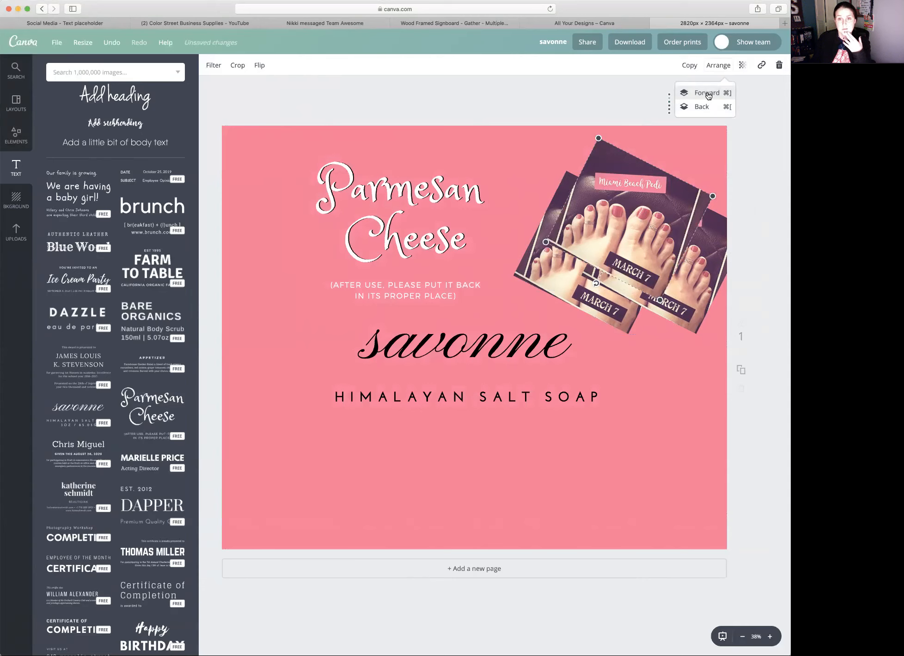
# - Send the original March 7 photo back behind the pink background and bring it forward one layer
pyautogui.click(706, 106)
pyautogui.click(706, 106)
pyautogui.click(706, 105)
pyautogui.click(706, 106)
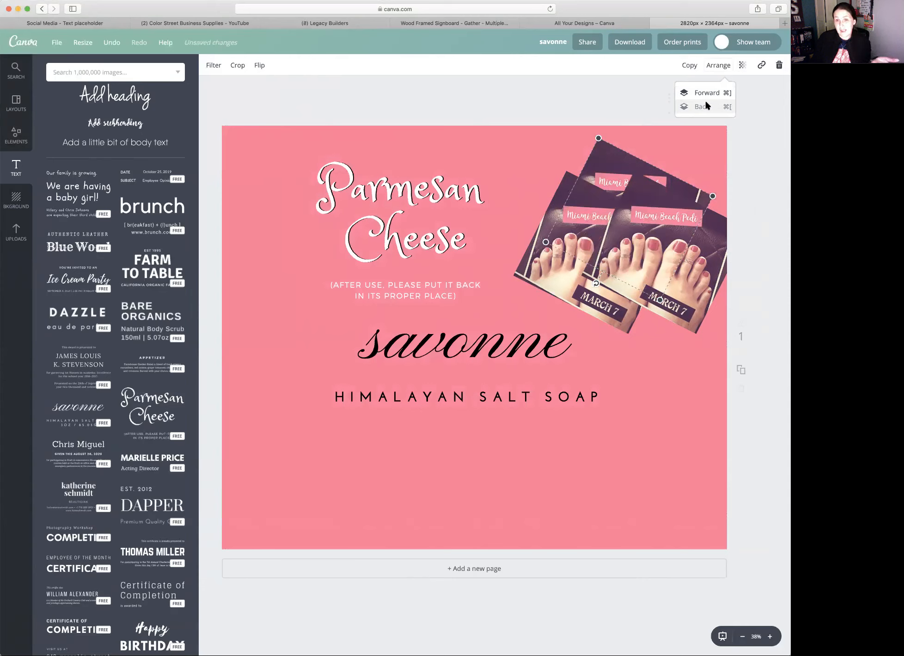
pyautogui.click(706, 107)
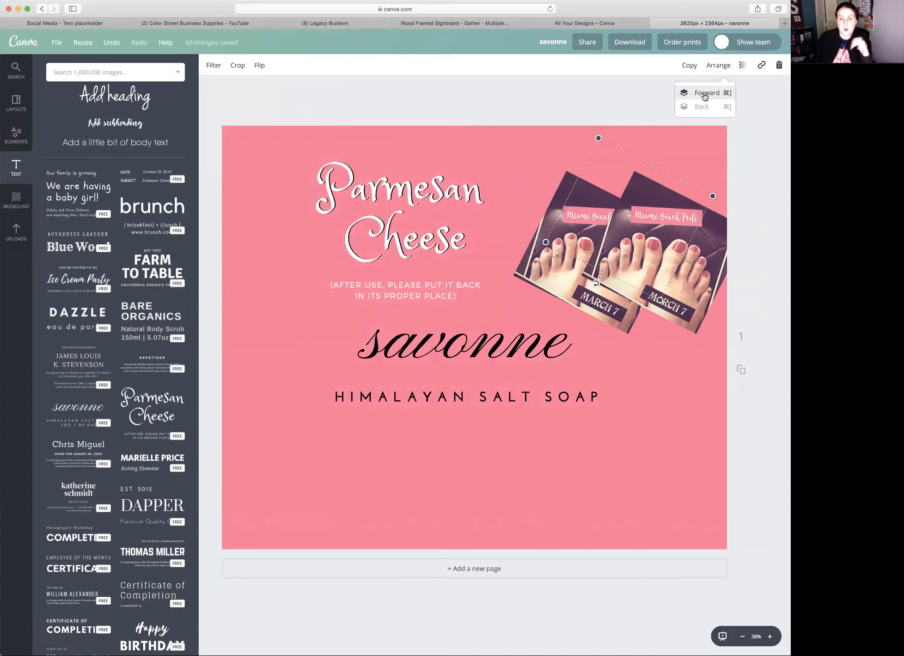
pyautogui.click(705, 93)
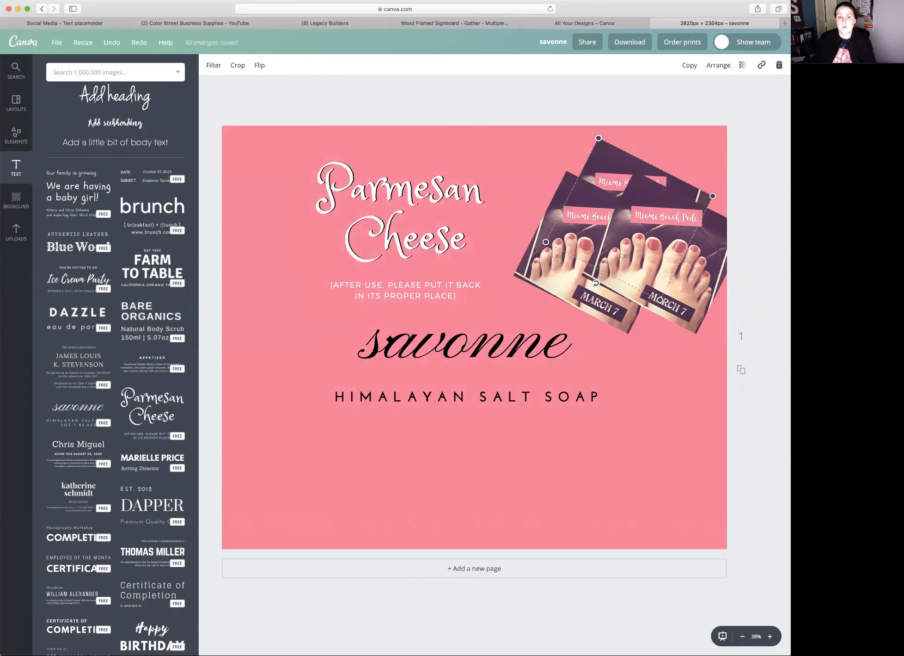
# - Try replacing the HIMALAYAN SALT SOAP text with SAVONNE and undo the change
pyautogui.doubleClick(390, 338)
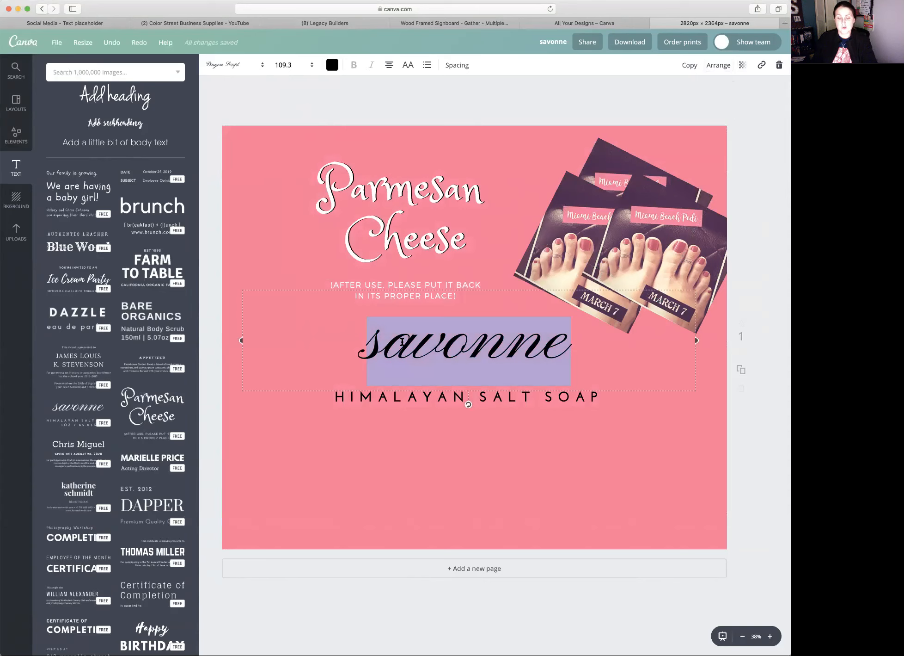
pyautogui.click(400, 418)
pyautogui.doubleClick(404, 395)
pyautogui.write('SAVONNE')
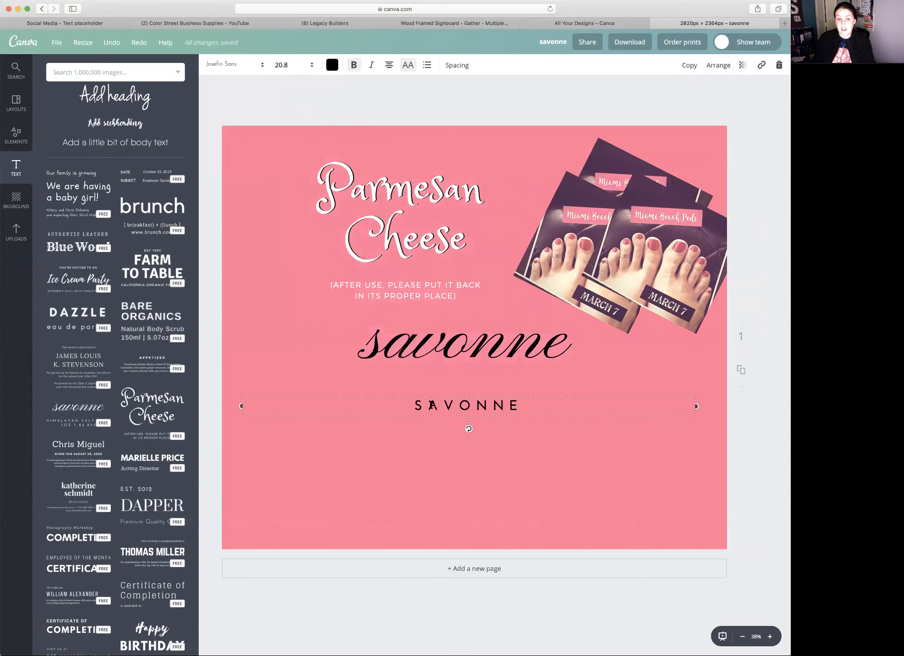
pyautogui.click(112, 42)
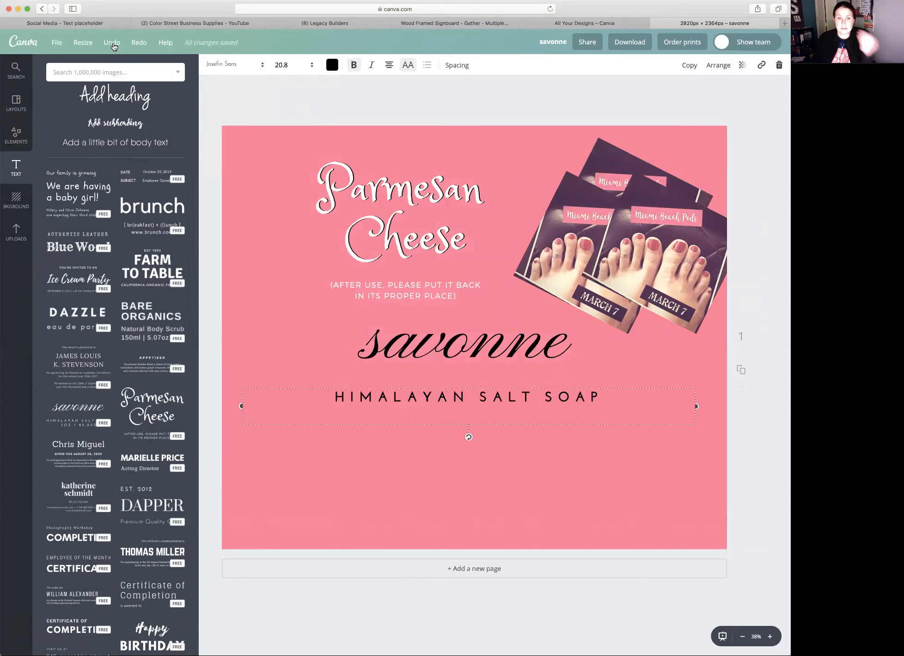
pyautogui.click(215, 479)
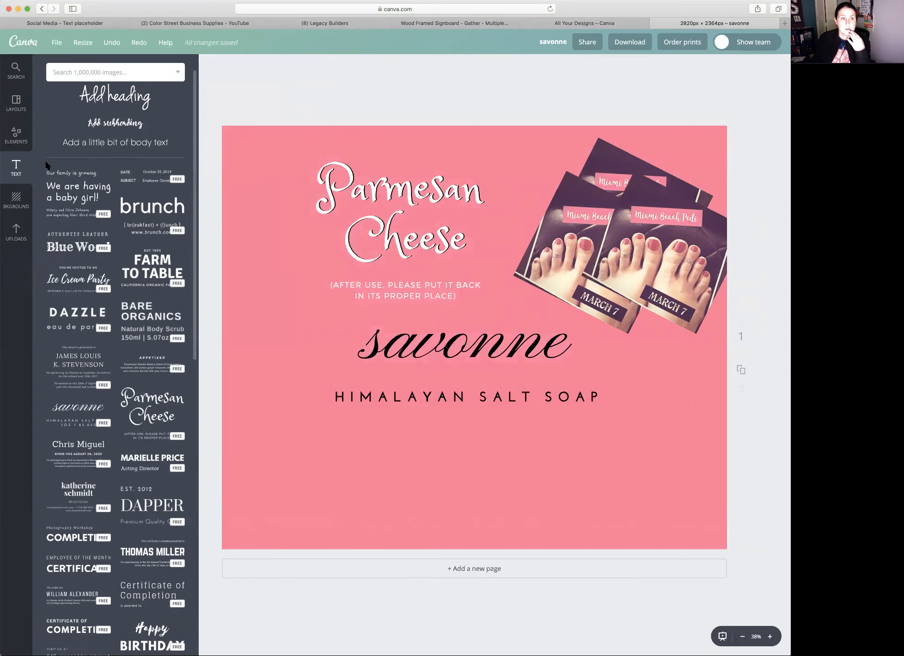
# - Try out the white circle shape with a dotted inner ring on the design and delete it
pyautogui.click(15, 137)
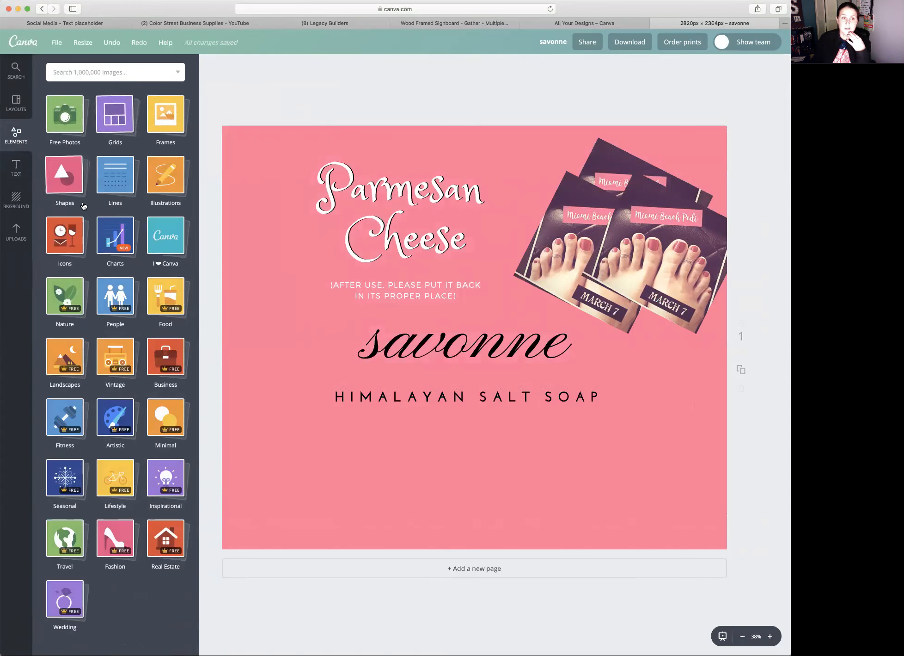
pyautogui.click(69, 183)
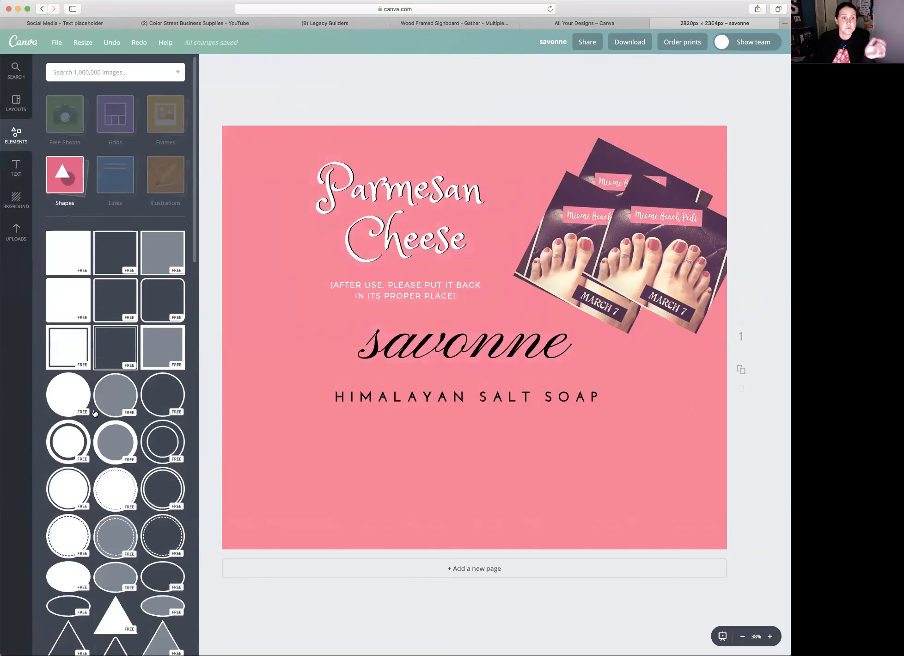
pyautogui.scroll(-4, 111, 362)
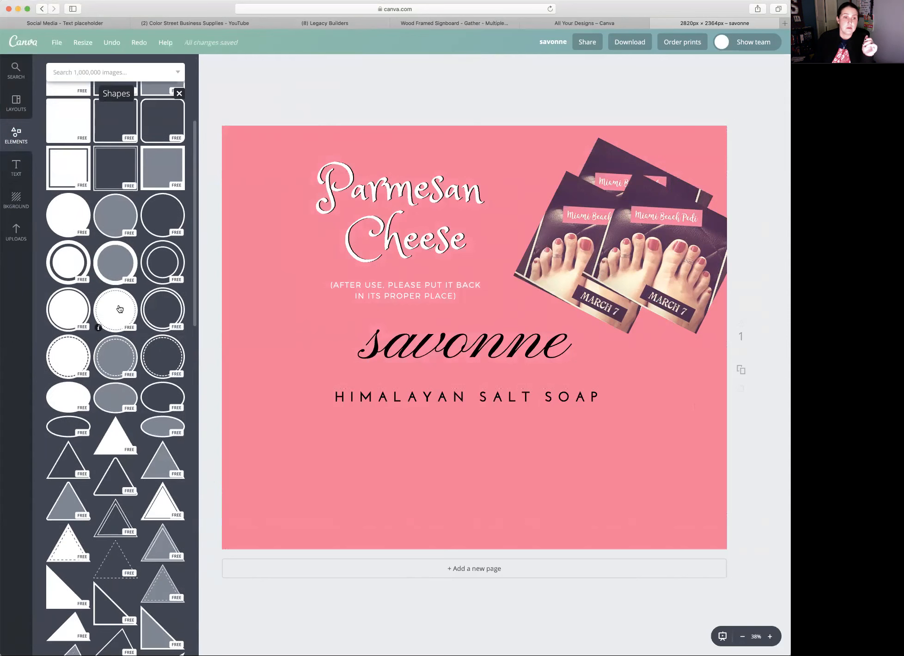
pyautogui.click(119, 310)
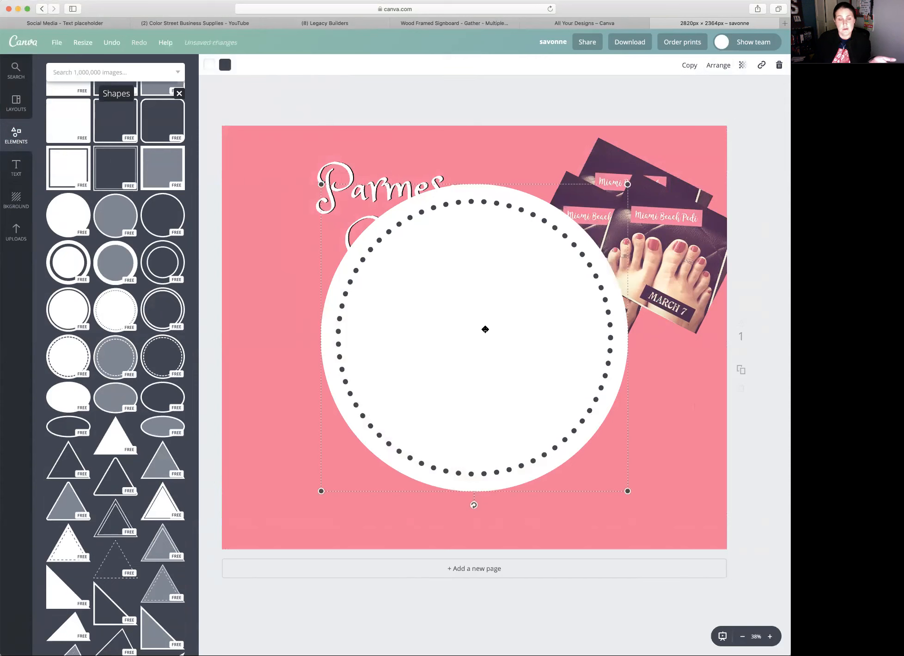
pyautogui.press('Delete')
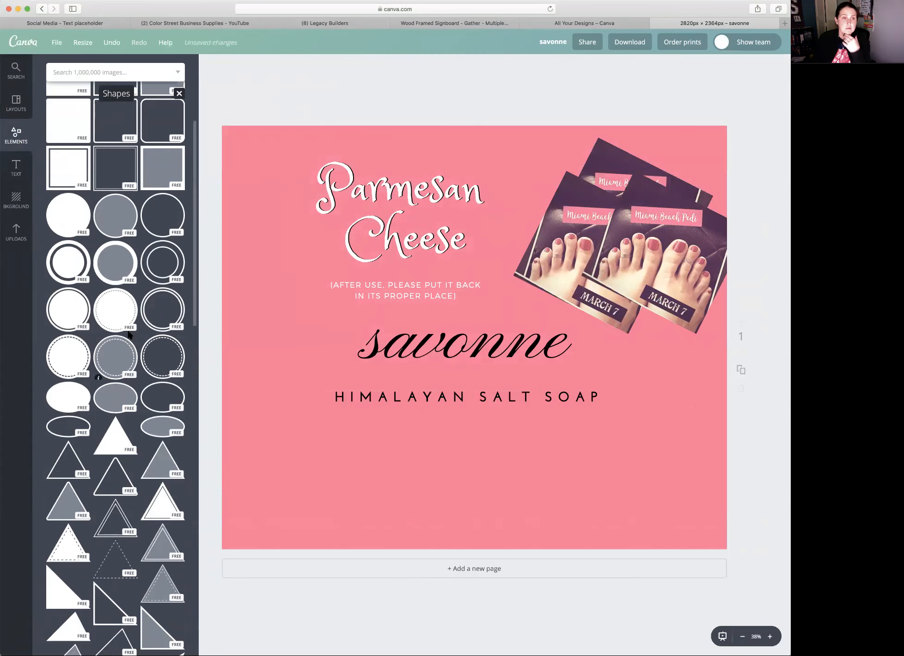
# - Add the confetti-patterned line element along the bottom edge of the design and stretch it across the full width
pyautogui.scroll(3, 83, 251)
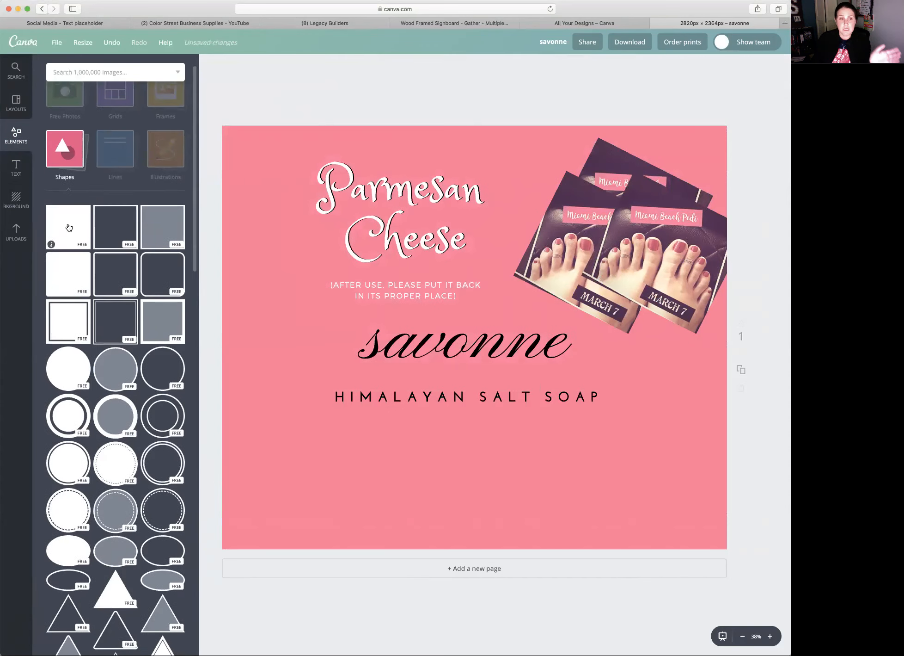
pyautogui.click(118, 160)
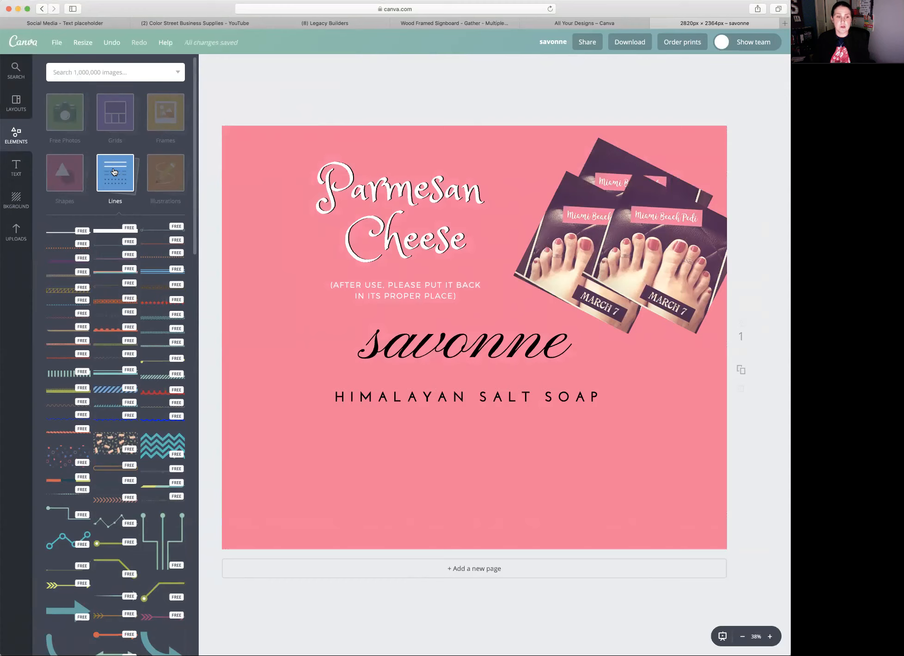
pyautogui.moveTo(51, 465); pyautogui.dragTo(266, 515)
pyautogui.moveTo(399, 505); pyautogui.dragTo(727, 505)
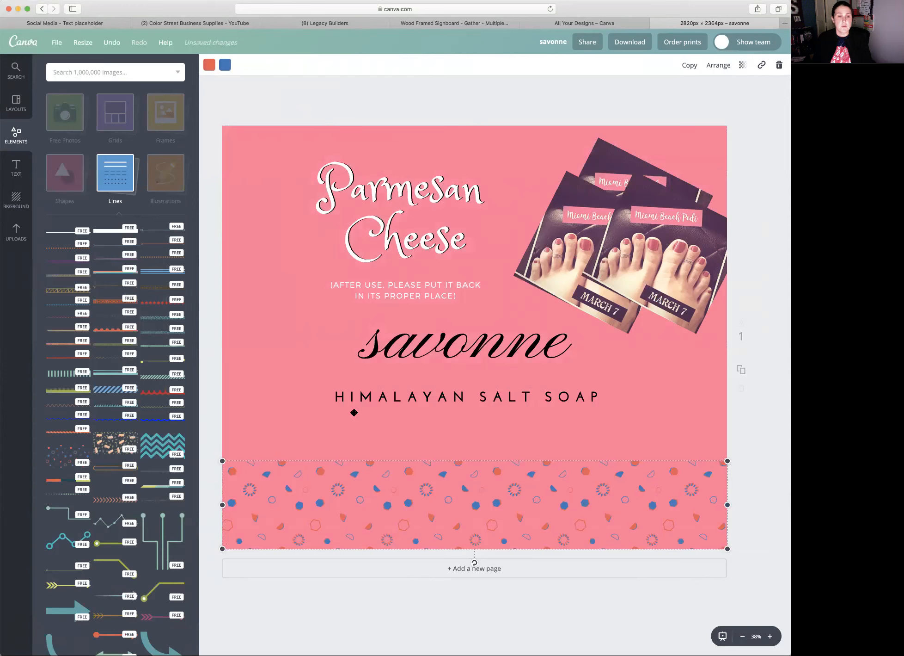
# - Search the image library for lemon and browse the free and paid graphics
pyautogui.click(91, 72)
pyautogui.write('lemon')
pyautogui.press('Return')
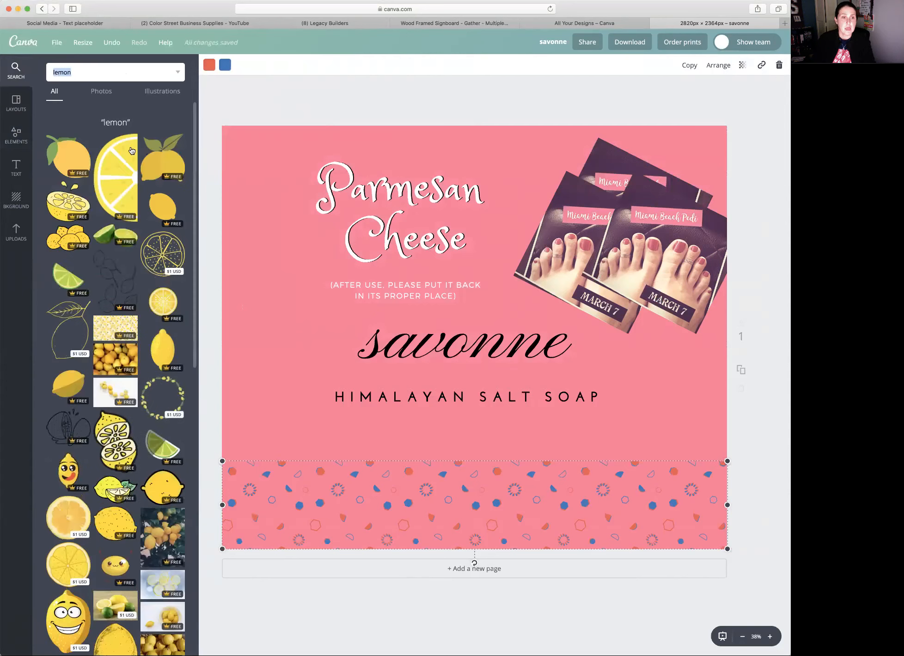
pyautogui.scroll(-10, 151, 324)
pyautogui.scroll(-10, 151, 323)
pyautogui.scroll(20, 151, 323)
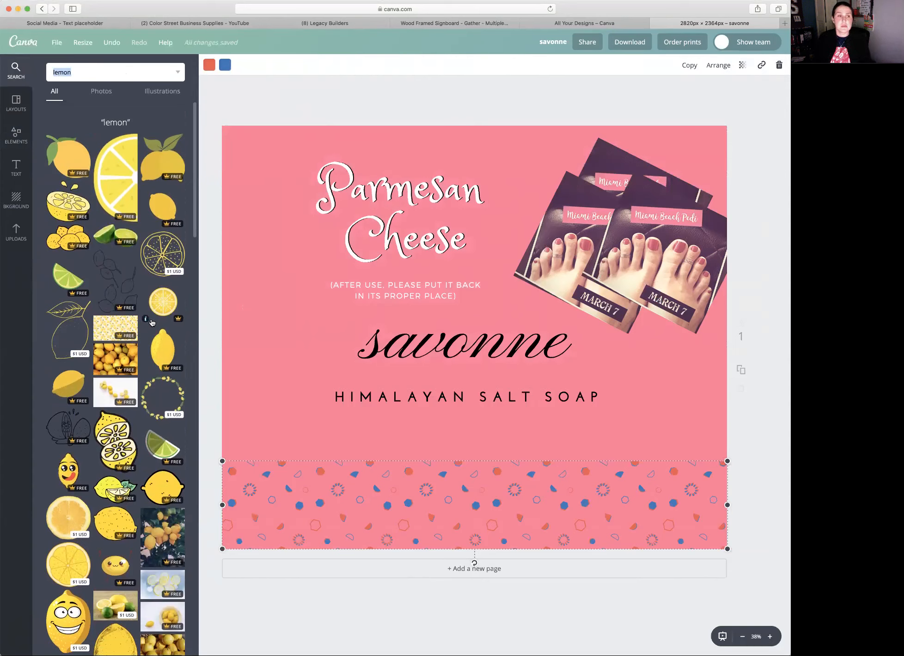
# - Try out the paid yellow lemon slice outline, enlarged over the text and photos, and delete it
pyautogui.click(164, 251)
pyautogui.moveTo(478, 344); pyautogui.dragTo(321, 213)
pyautogui.moveTo(383, 276); pyautogui.dragTo(593, 527)
pyautogui.moveTo(517, 423); pyautogui.dragTo(533, 427)
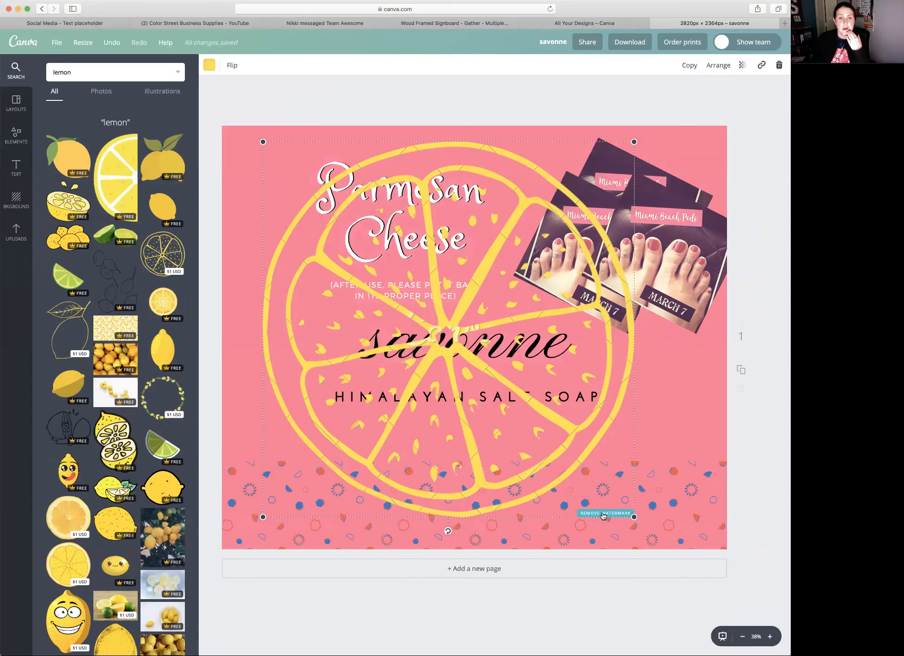
pyautogui.moveTo(634, 516); pyautogui.dragTo(586, 467)
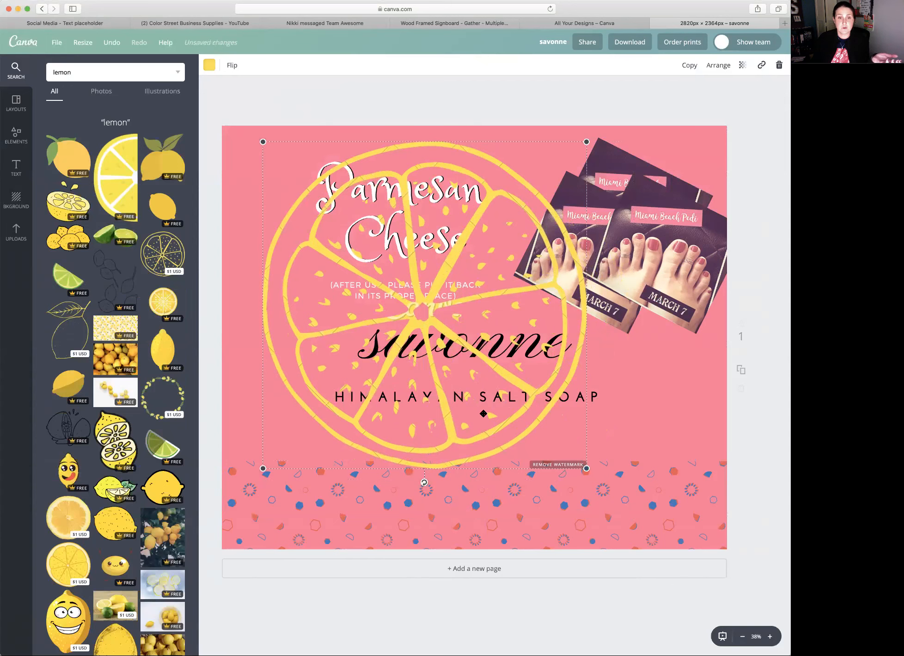
pyautogui.press('Delete')
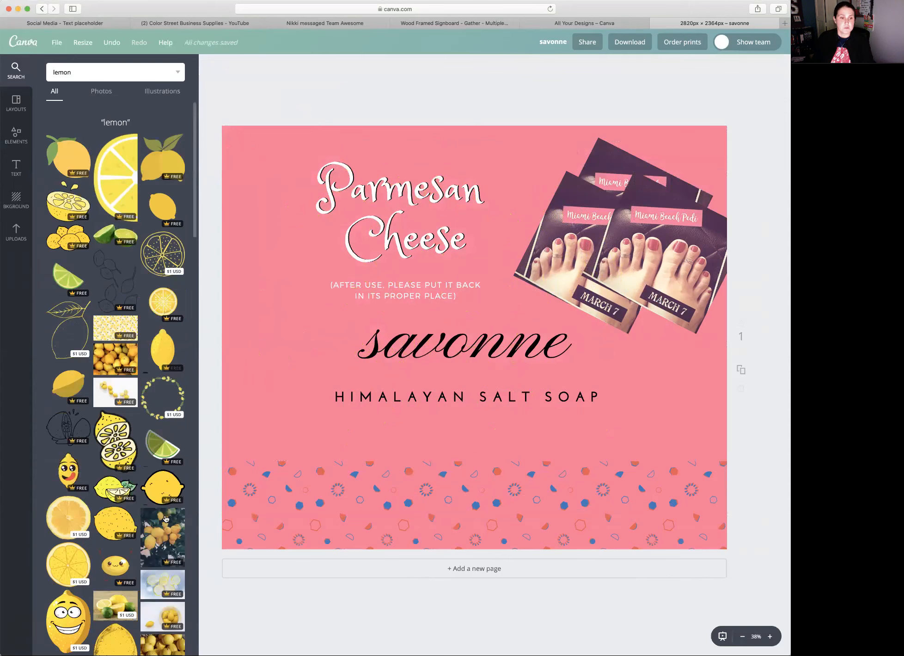
# - Try out the paid photo of lemons against gray wood, enlarged to the full design height, and delete it
pyautogui.scroll(-10, 165, 524)
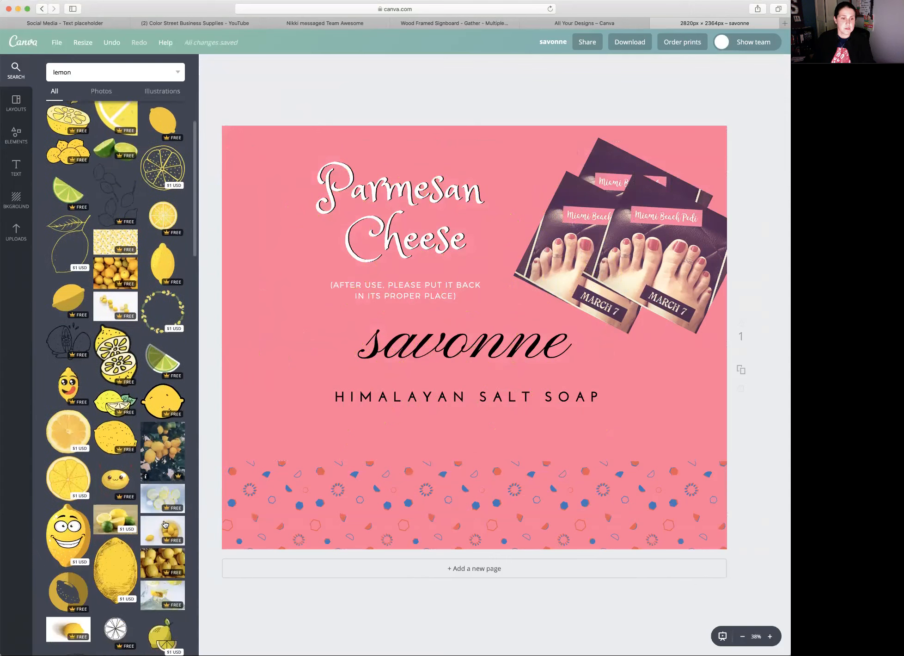
pyautogui.scroll(-15, 165, 524)
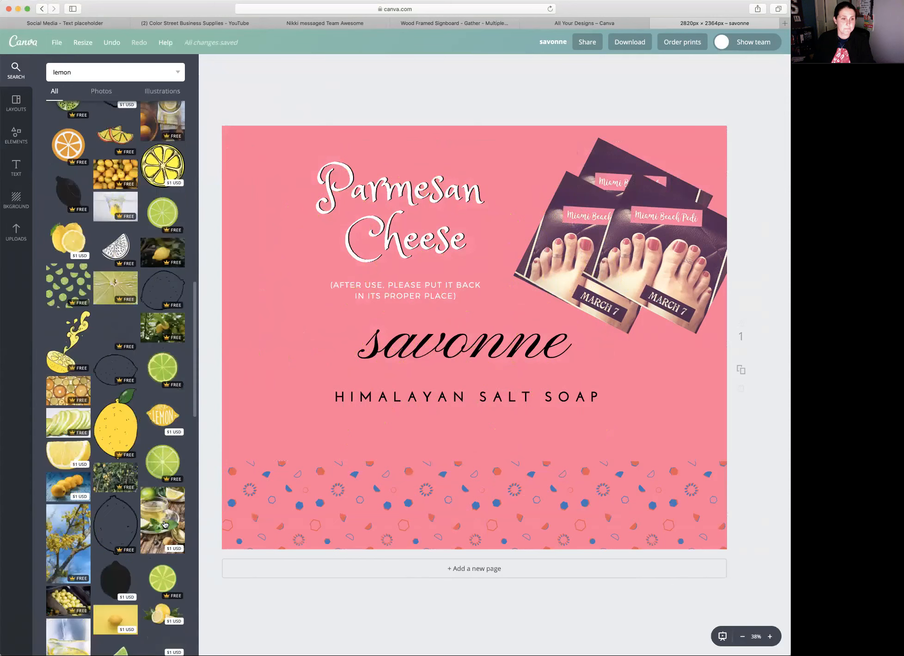
pyautogui.scroll(-15, 165, 523)
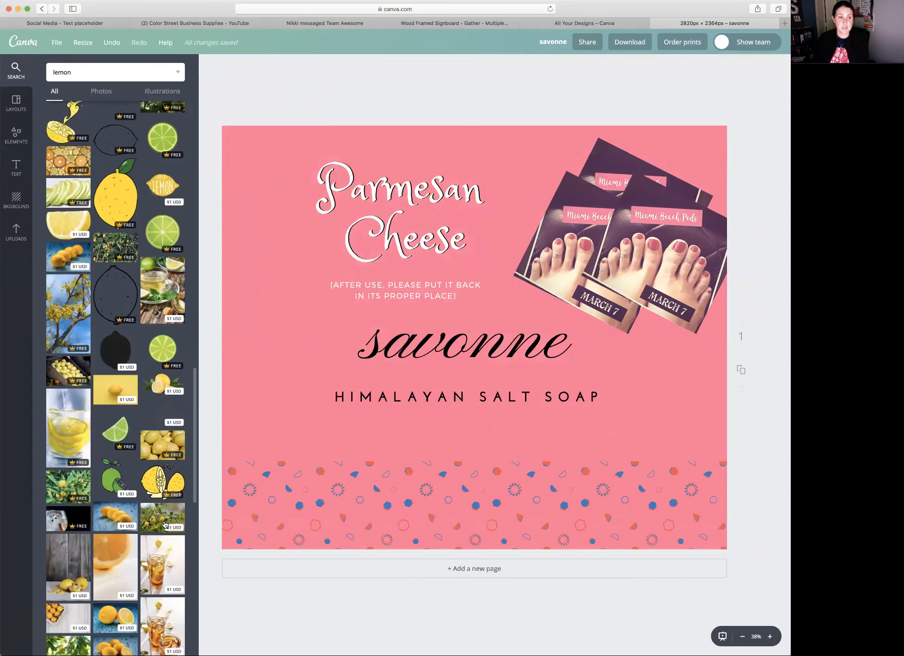
pyautogui.scroll(-1, 165, 524)
pyautogui.scroll(1, 165, 523)
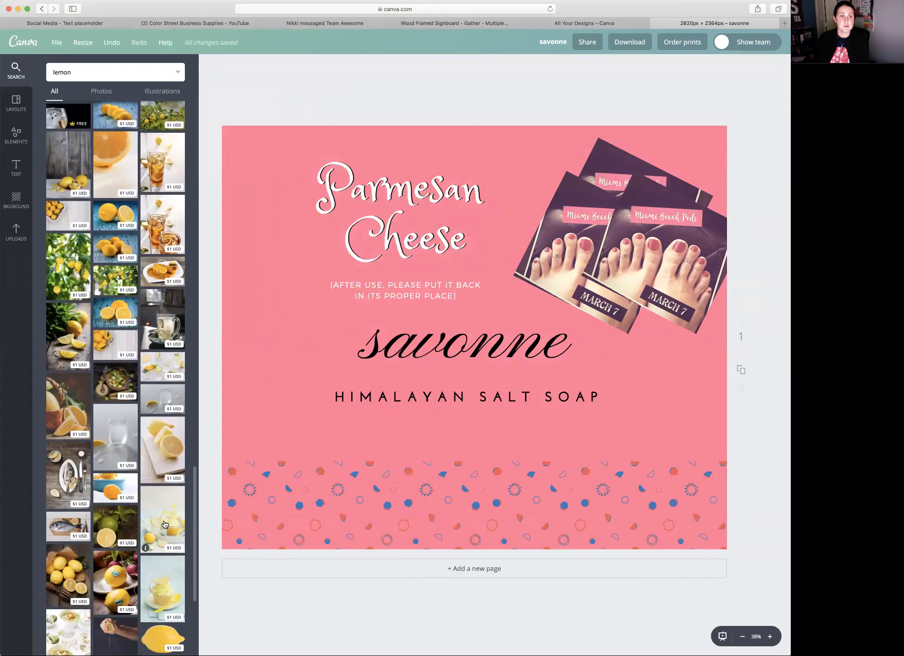
pyautogui.click(62, 175)
pyautogui.moveTo(481, 348); pyautogui.dragTo(295, 218)
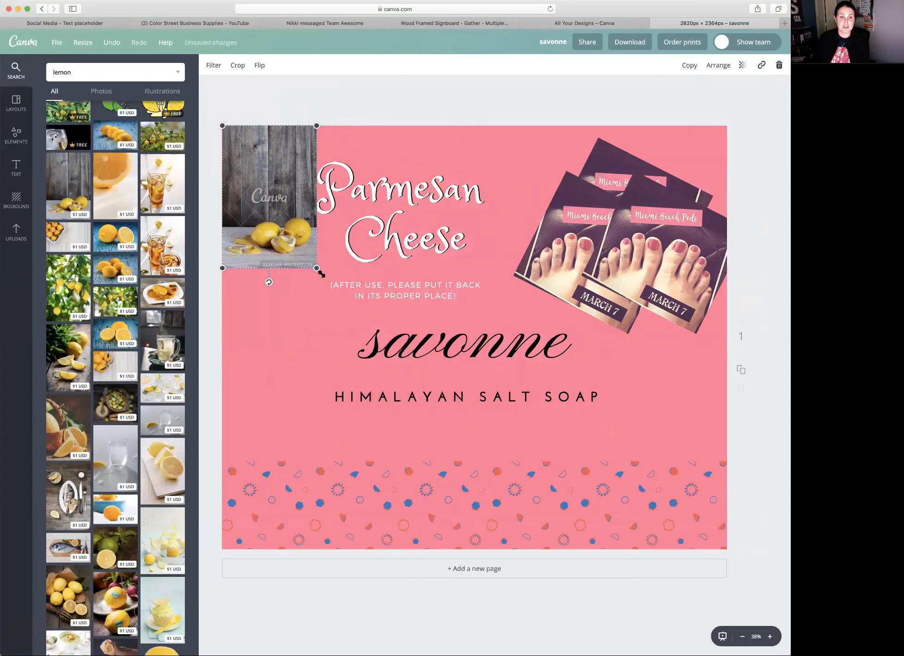
pyautogui.moveTo(319, 267); pyautogui.dragTo(523, 541)
pyautogui.click(435, 100)
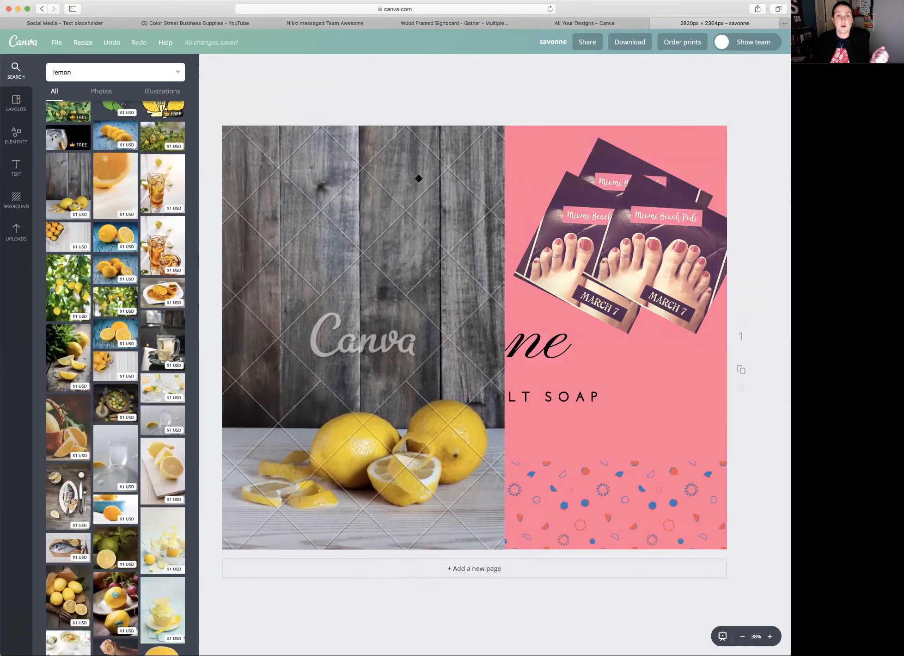
pyautogui.click(419, 178)
pyautogui.press('Delete')
# - Replace the HIMALAYAN SALT SOAP text with PIXABAY.COM | UNSPLASH | LIBRESTOCK.COM
pyautogui.click(426, 347)
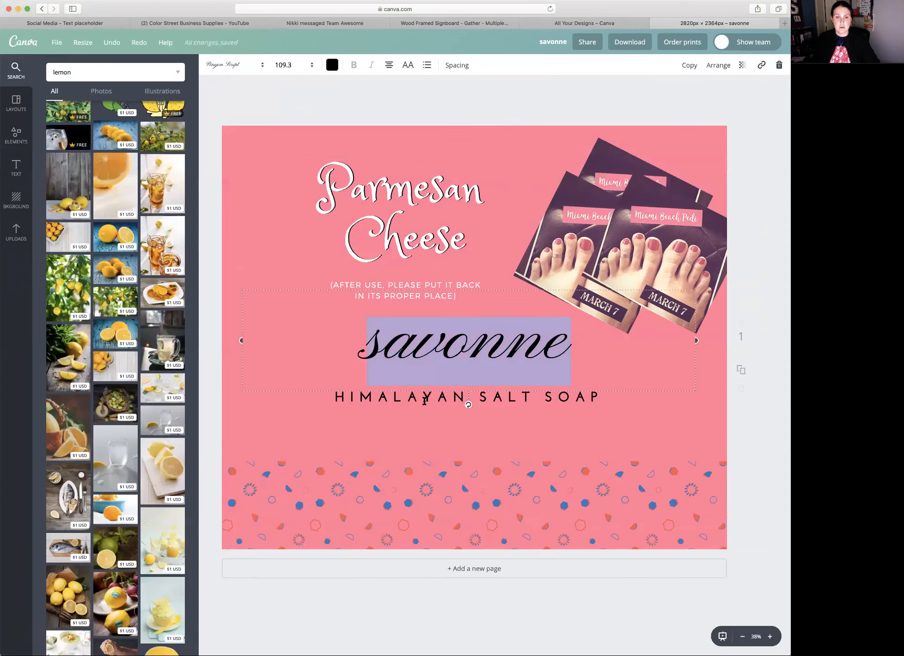
pyautogui.click(452, 398)
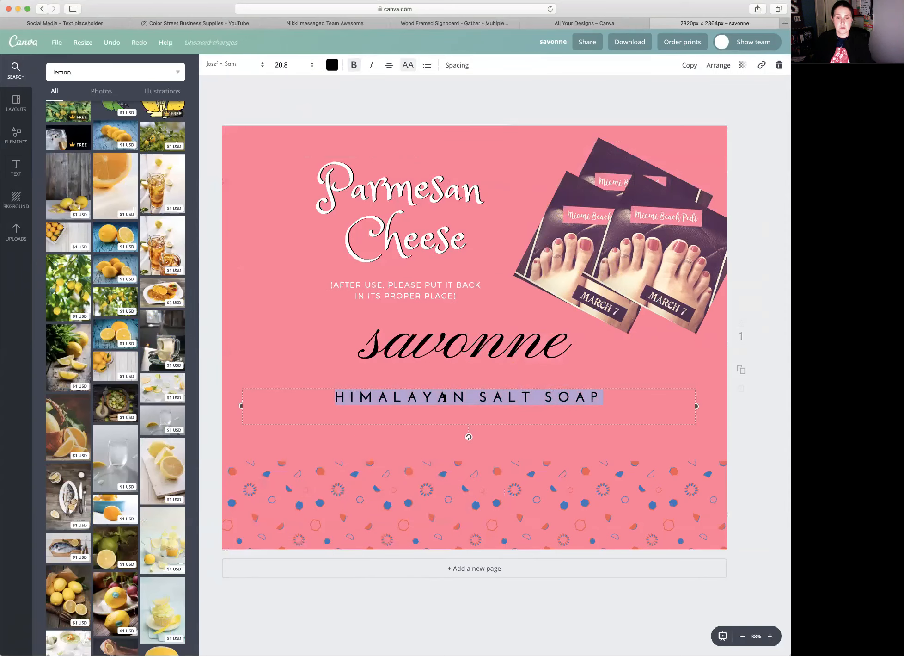
pyautogui.write('PIXABAT')
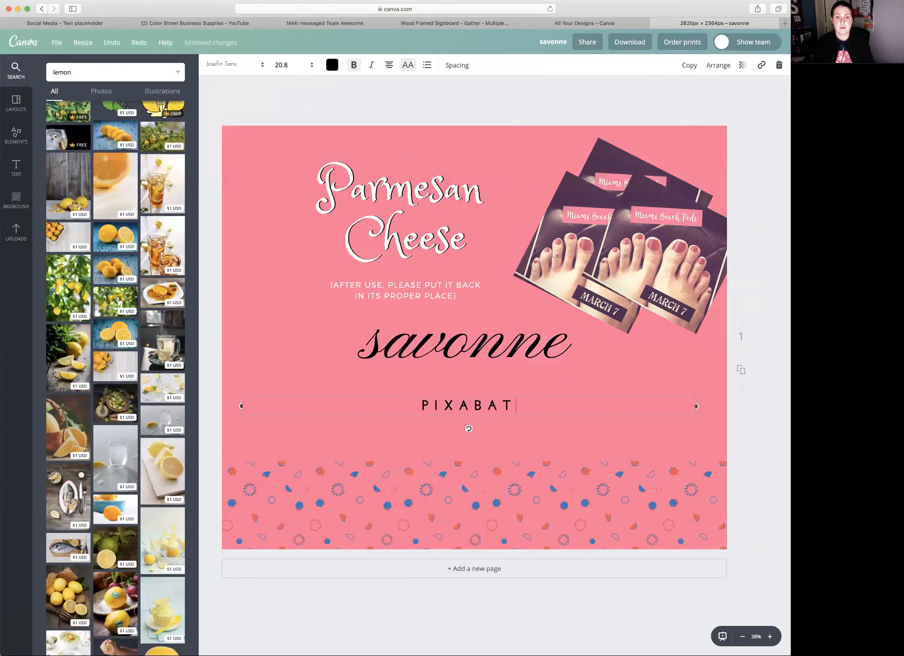
pyautogui.press('BackSpace')
pyautogui.write('Y.COM')
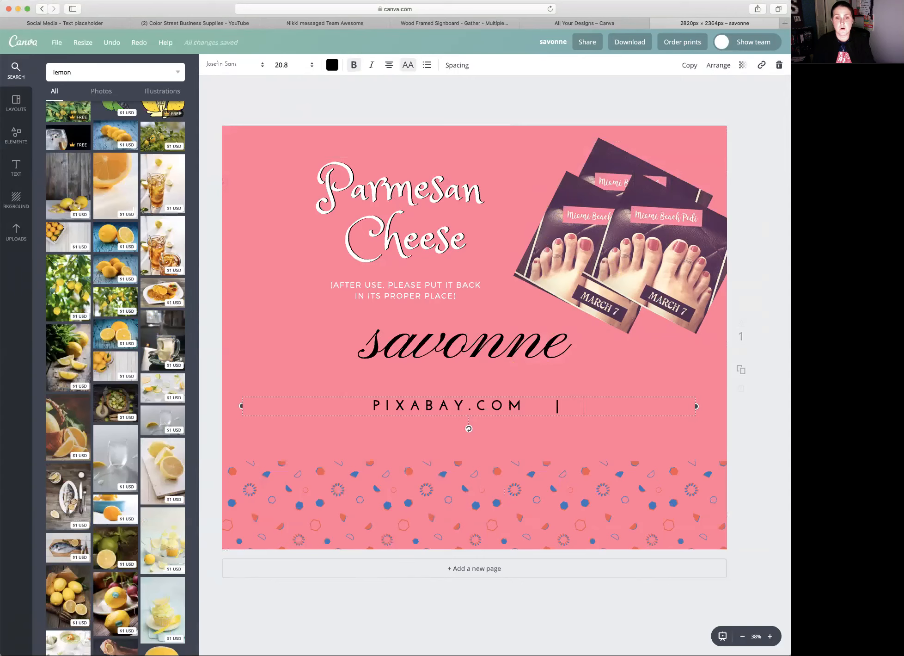
pyautogui.write('  | UNSPLASH |')
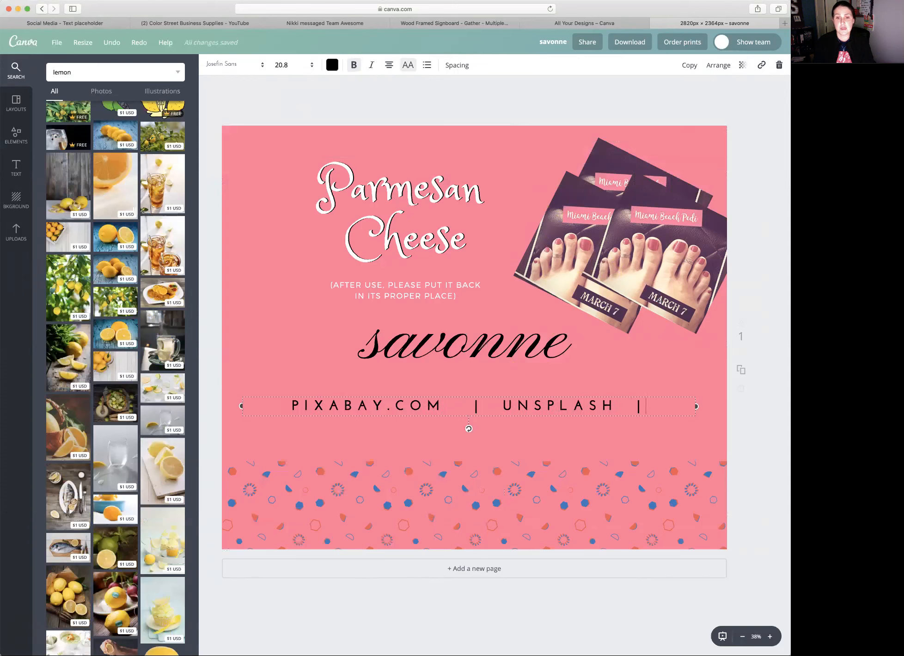
pyautogui.write(' L')
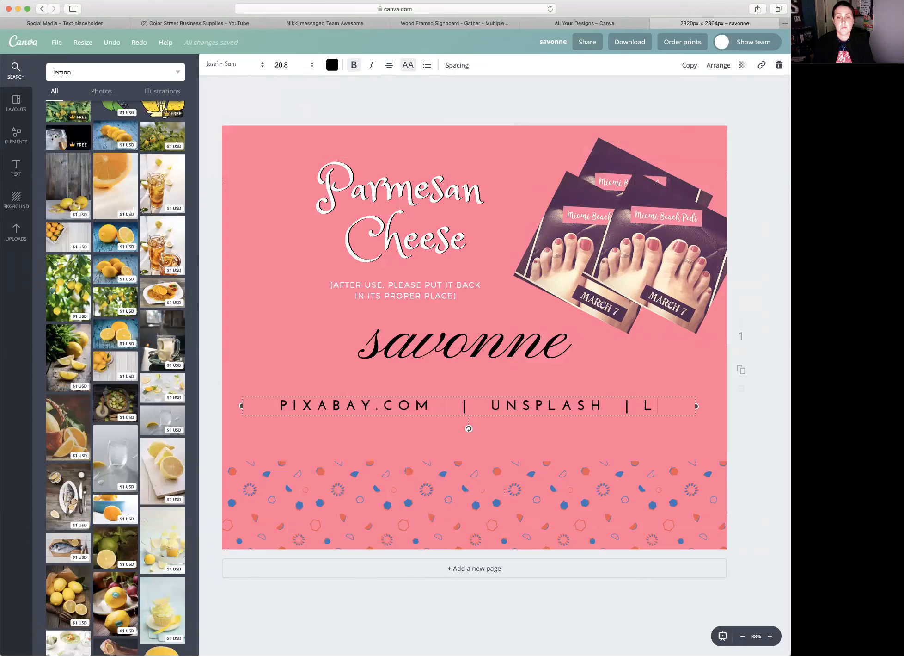
pyautogui.write('IBRESTOCK')
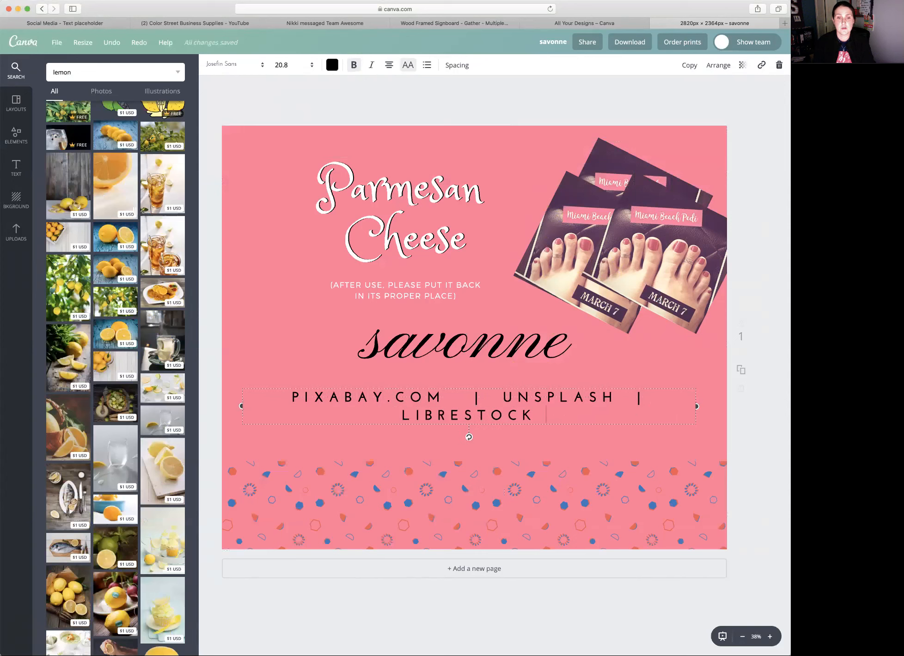
pyautogui.write('.COM')
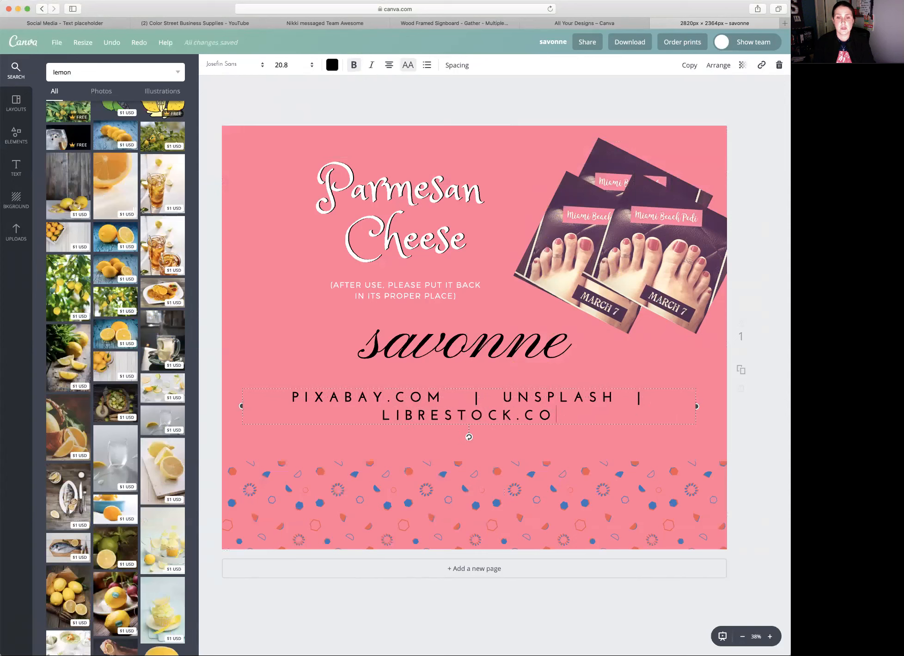
# - Add the line CREATIVE COMMONS LICENSING below the stock photo site names, separated by a blank line
pyautogui.press('Return')
pyautogui.press('Return')
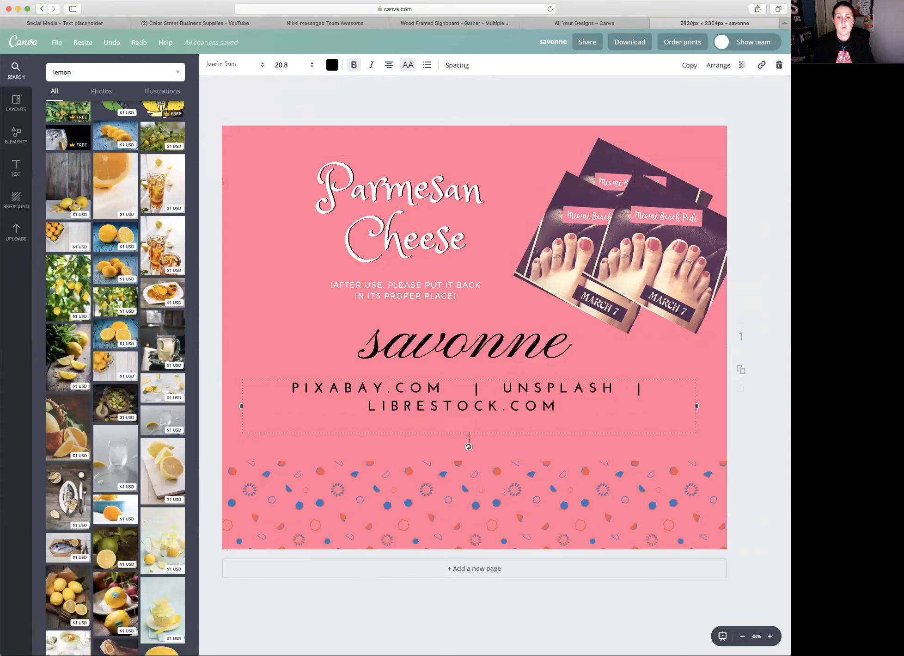
pyautogui.write('CREATIV')
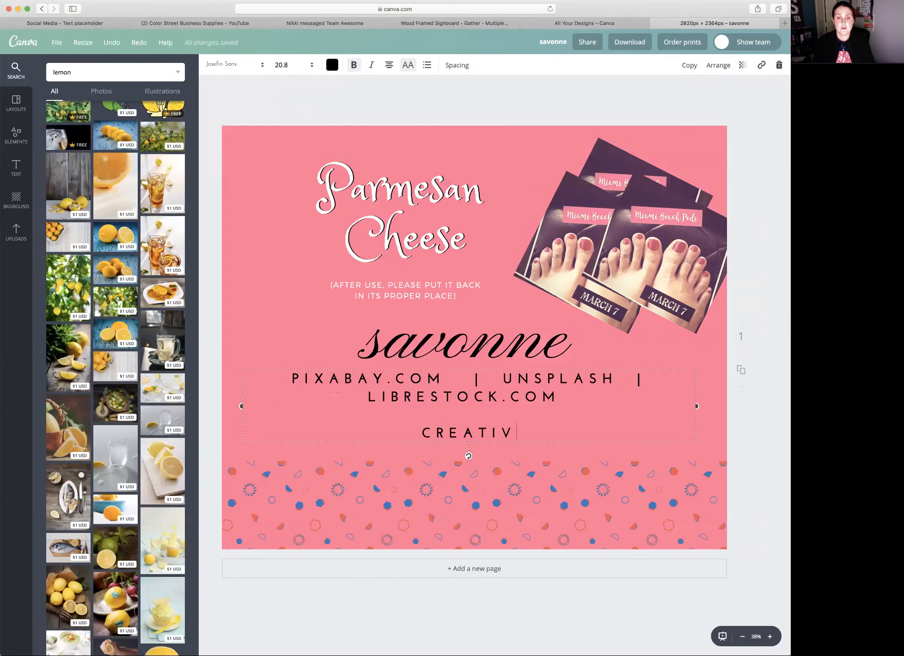
pyautogui.write('E COMMONS SL')
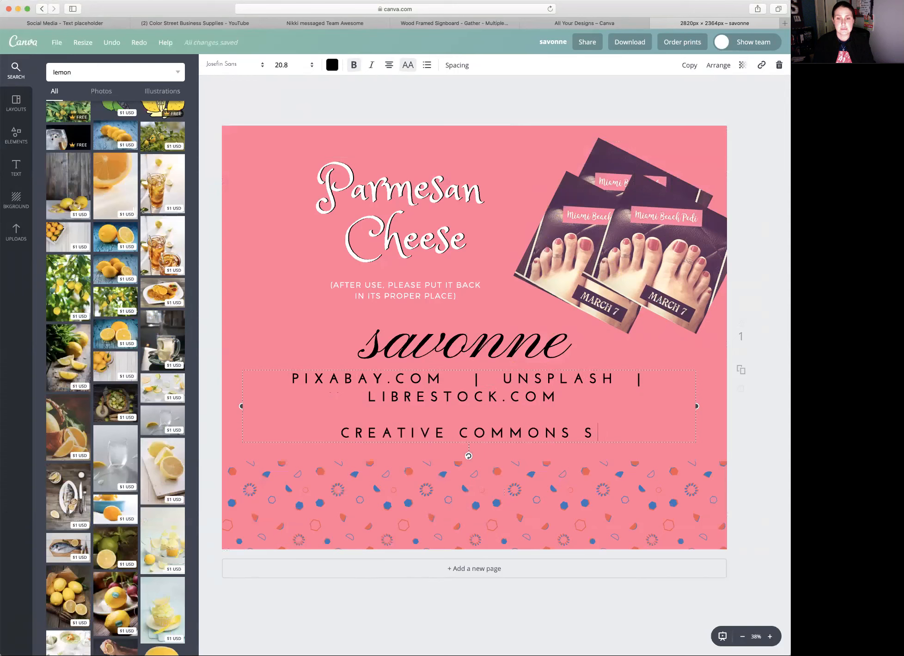
pyautogui.press('BackSpace')
pyautogui.press('BackSpace')
pyautogui.write('LIC')
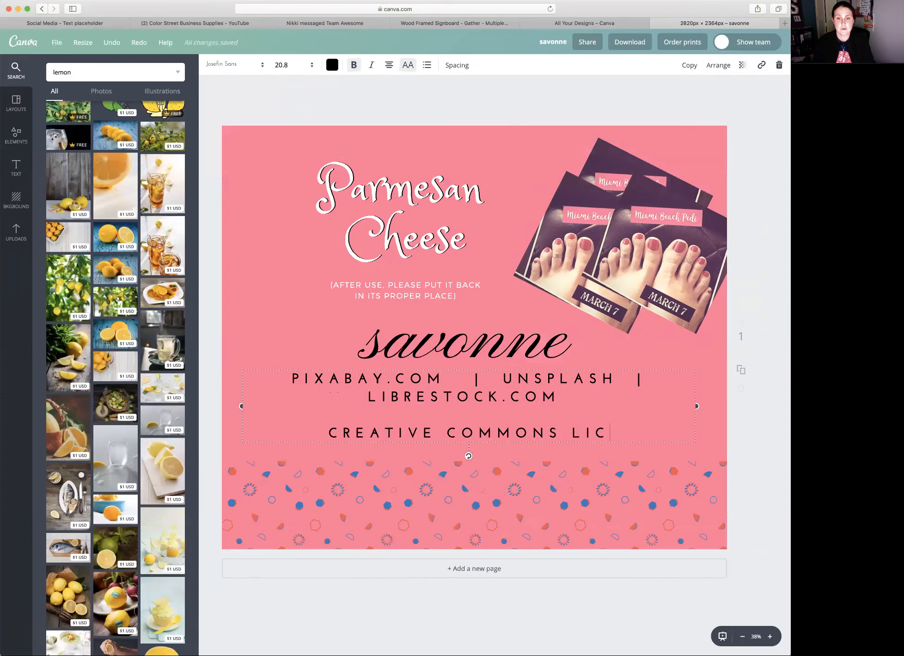
pyautogui.write('ENSING')
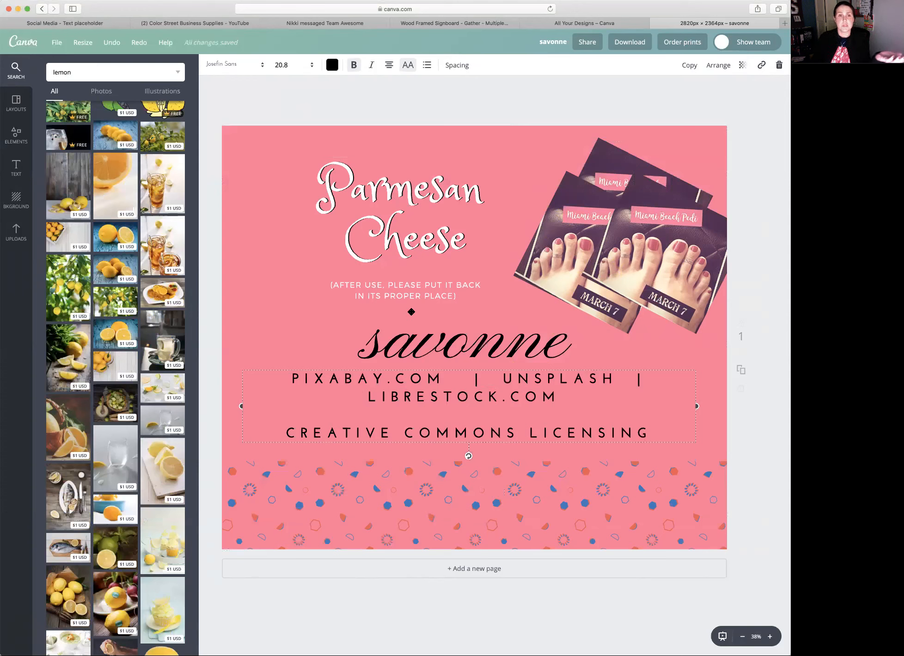
# - Set the letter spacing of the stock photo site text to 180 and its line height to 1.34
pyautogui.click(389, 66)
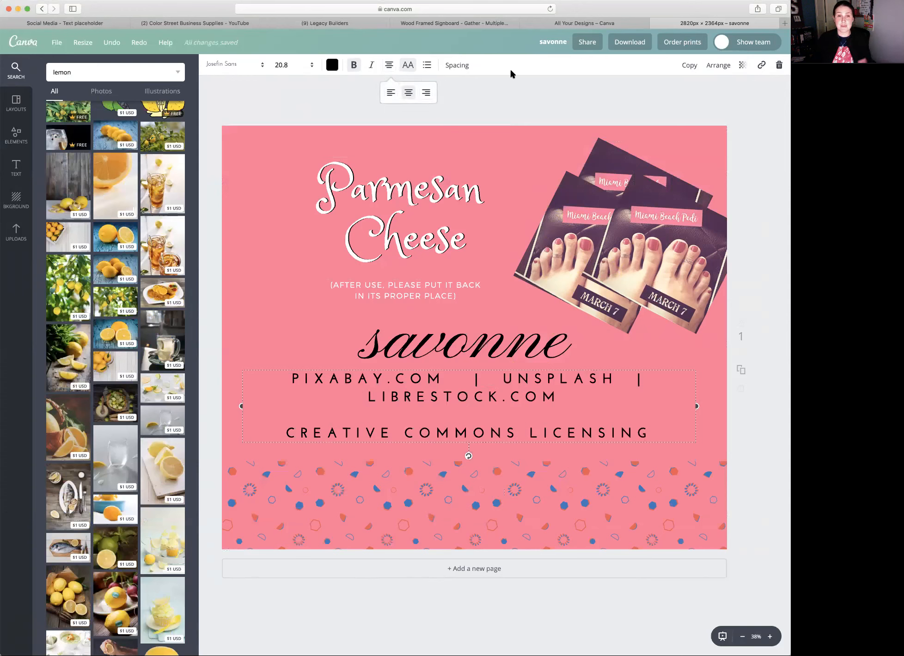
pyautogui.click(468, 70)
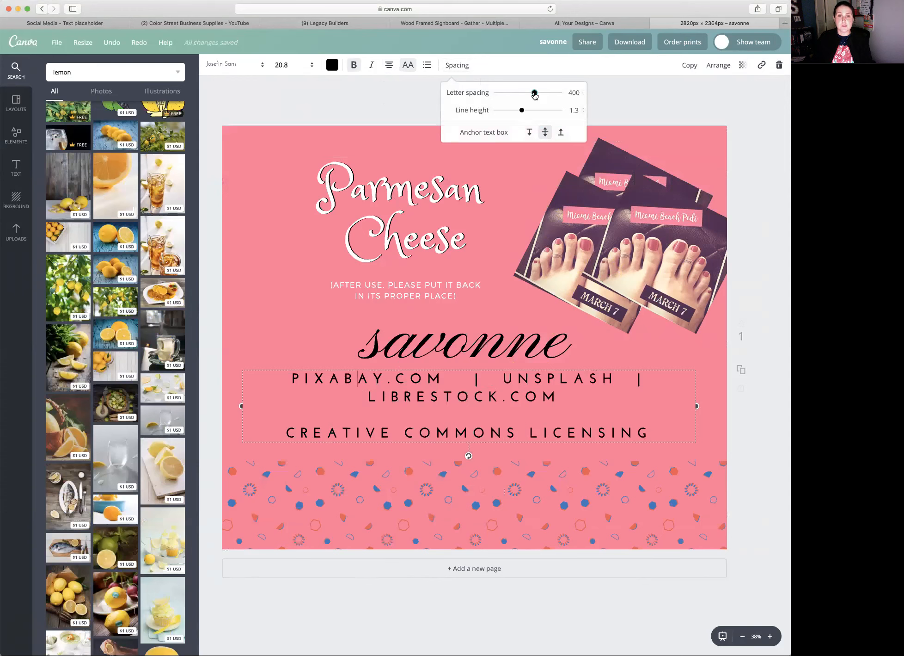
pyautogui.moveTo(536, 95)
pyautogui.mouseDown()
pyautogui.moveTo(551, 93)
pyautogui.moveTo(522, 95)
pyautogui.moveTo(516, 111)
pyautogui.moveTo(490, 111)
pyautogui.moveTo(553, 112)
pyautogui.moveTo(532, 113)
pyautogui.mouseUp()
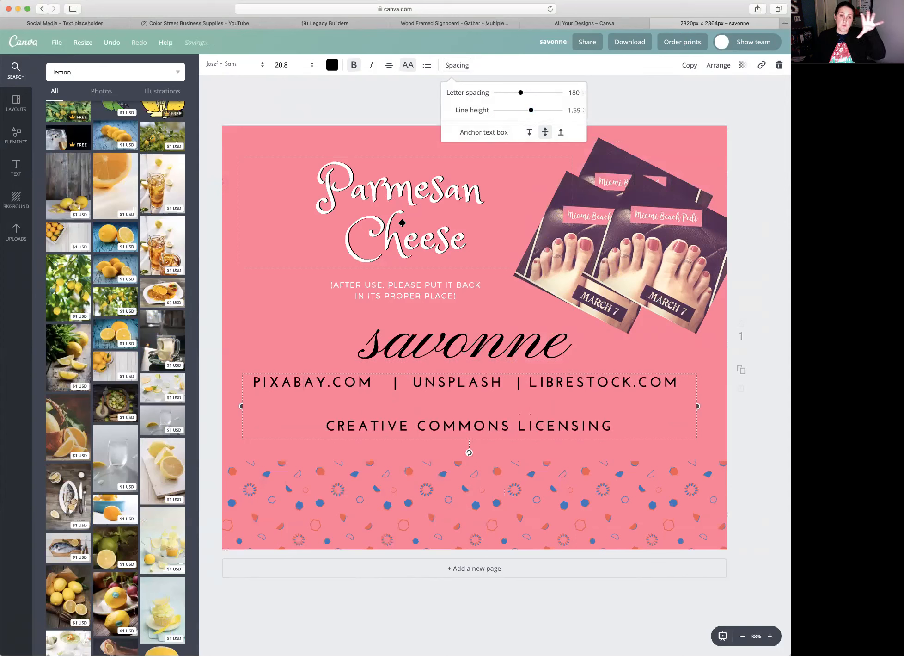
pyautogui.moveTo(532, 111); pyautogui.dragTo(522, 111)
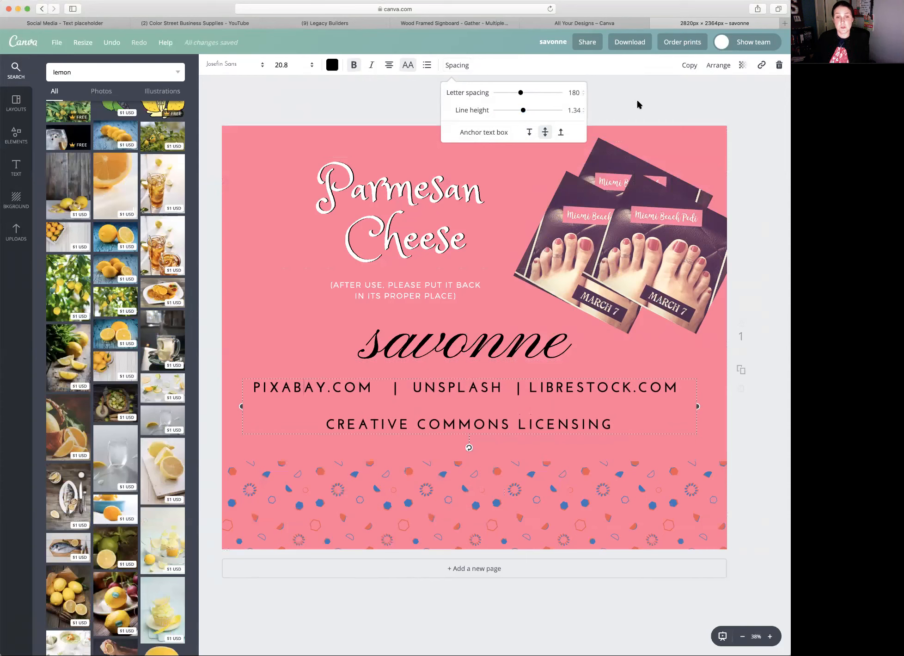
pyautogui.click(648, 403)
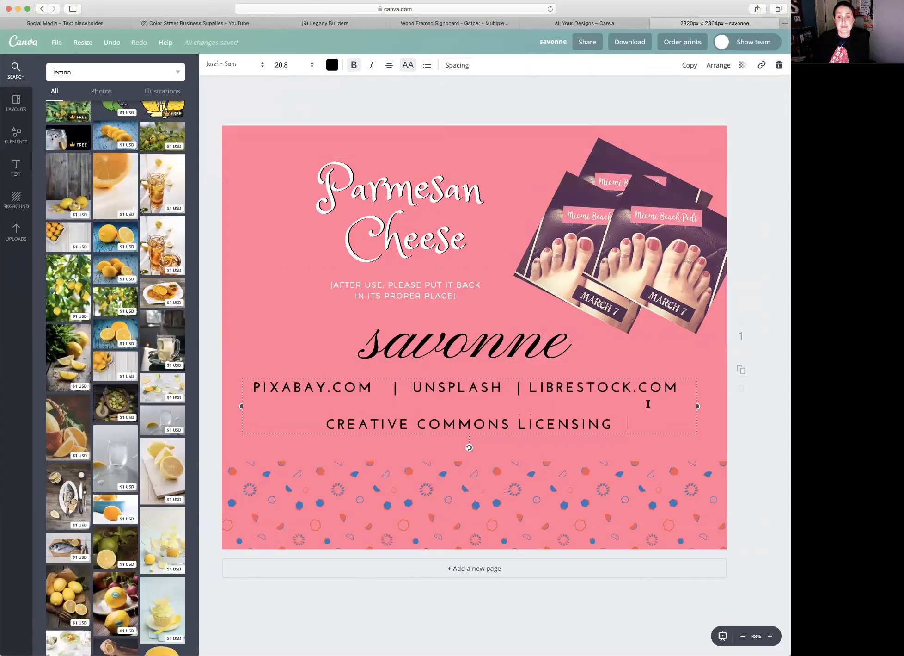
pyautogui.click(745, 413)
pyautogui.moveTo(636, 399)
pyautogui.mouseDown()
pyautogui.moveTo(656, 399)
pyautogui.moveTo(640, 395)
pyautogui.mouseUp()
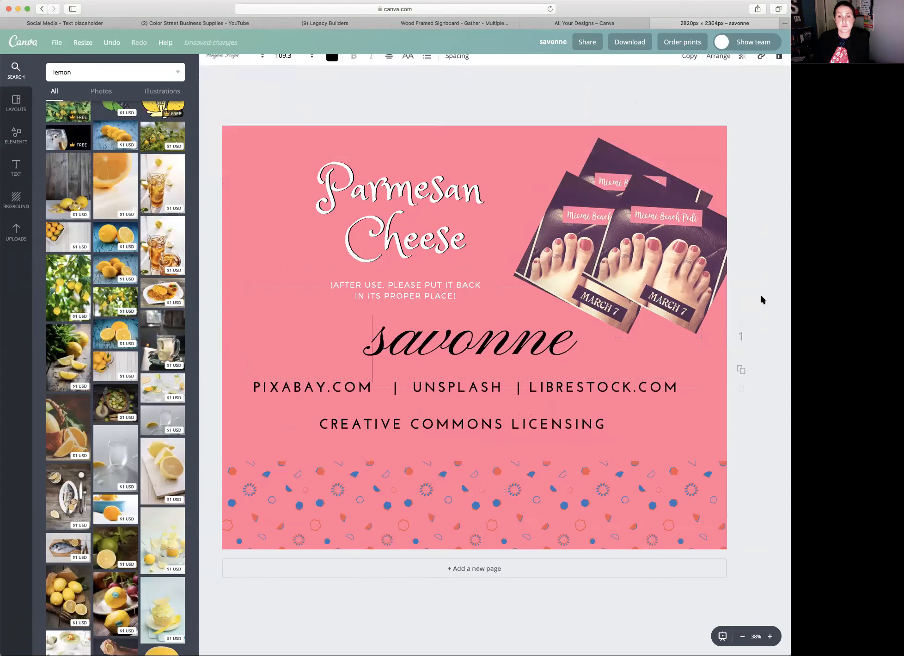
# - Leave the current design for the overview of all designs and open the October Newsletter design
pyautogui.click(41, 9)
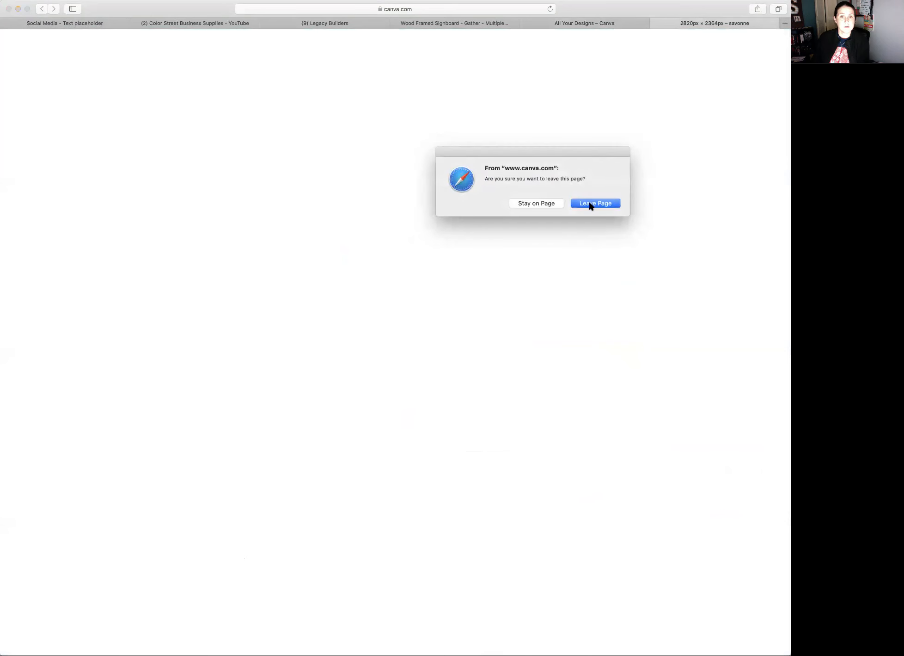
pyautogui.click(592, 202)
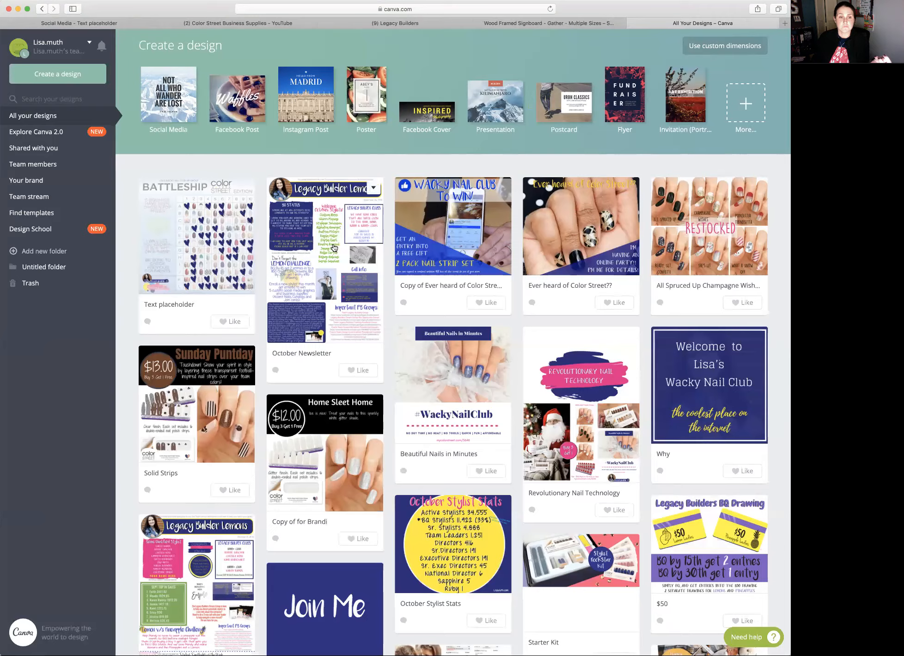
pyautogui.click(326, 254)
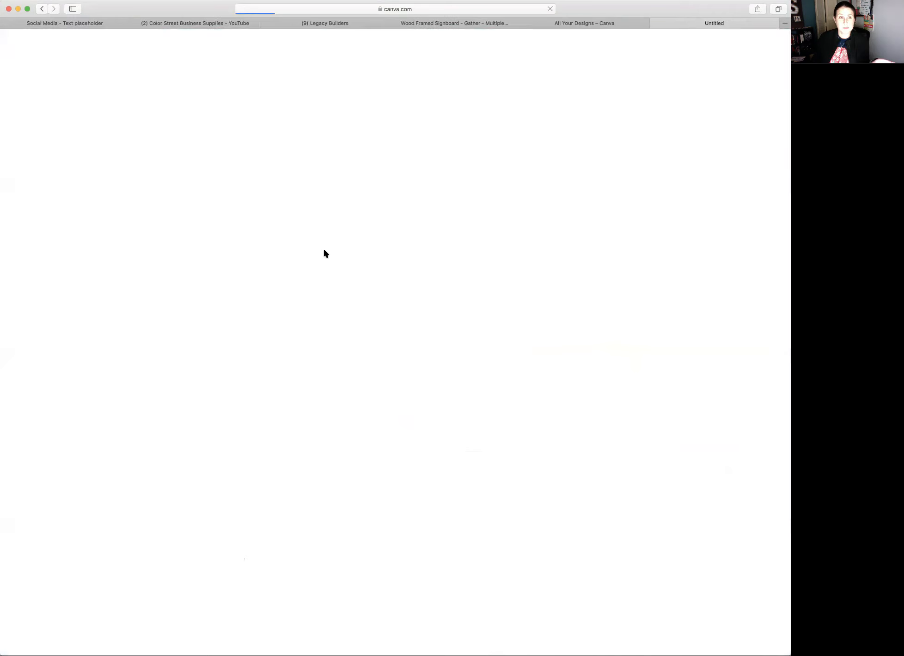